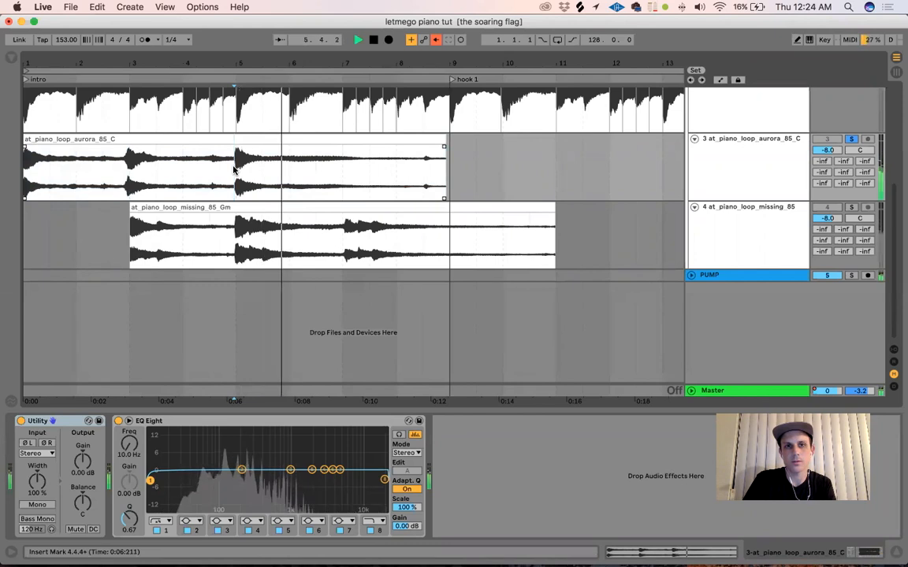
Audition the soloed at_piano_loop_missing_85_Gm source loop from bar 3.
key("space")
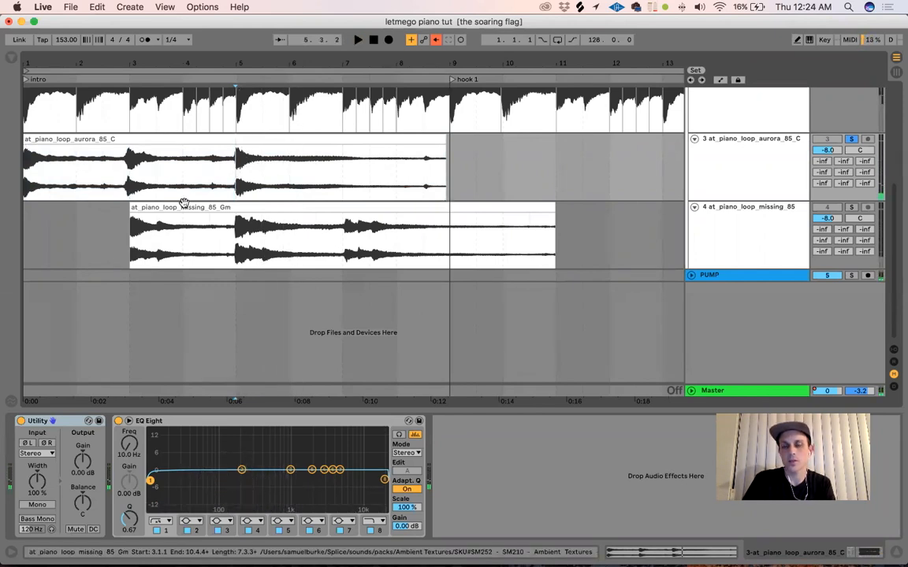
left_click(183, 206)
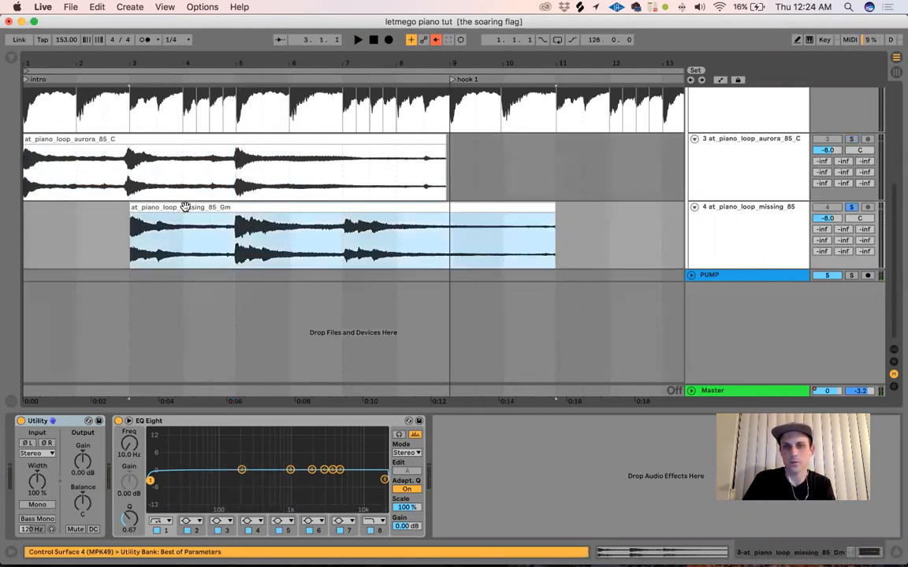
key("space")
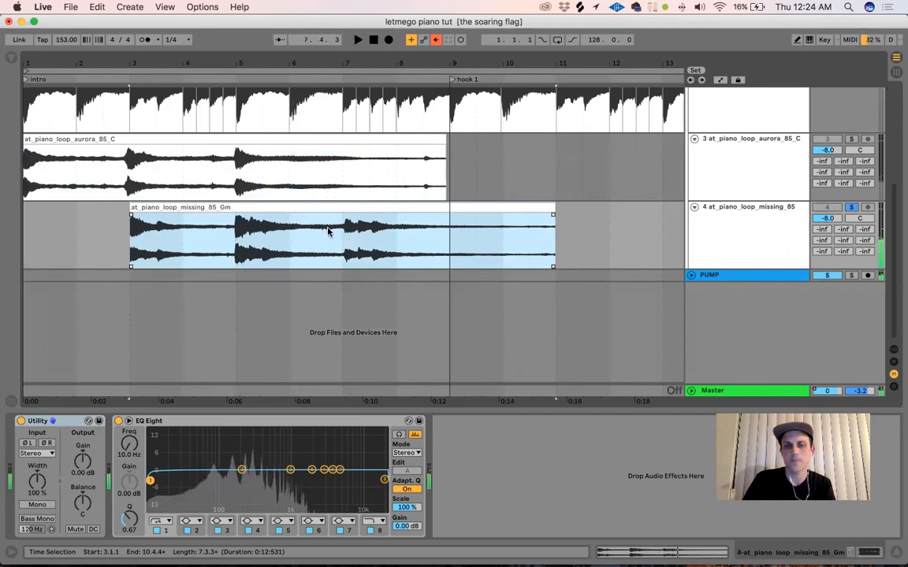
scroll(325, 230, "up", 5)
key("space")
scroll(323, 229, "down", 2)
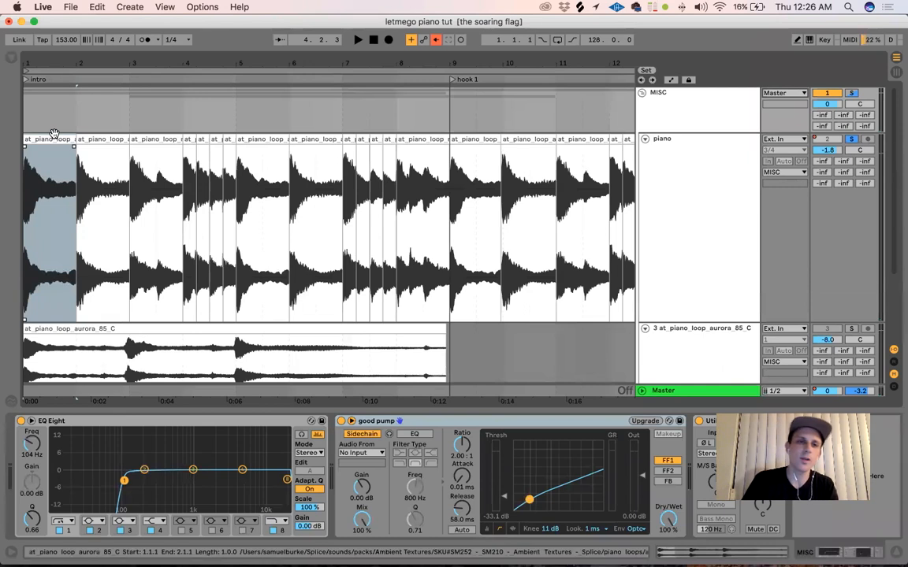
Compare the first chopped clip on the piano track with the aurora and missing source loops on the tracks beneath it.
left_click(54, 132)
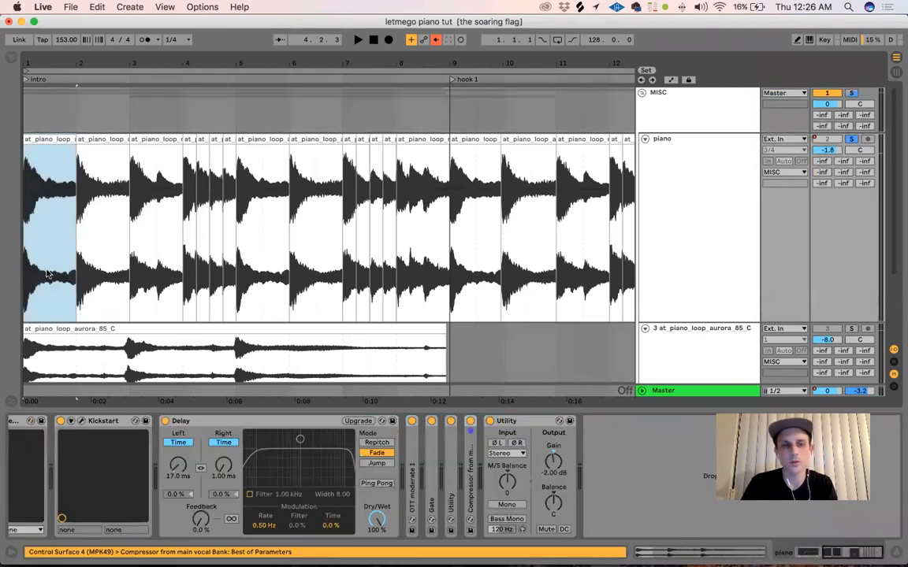
scroll(47, 274, "down", 4)
left_click(94, 225)
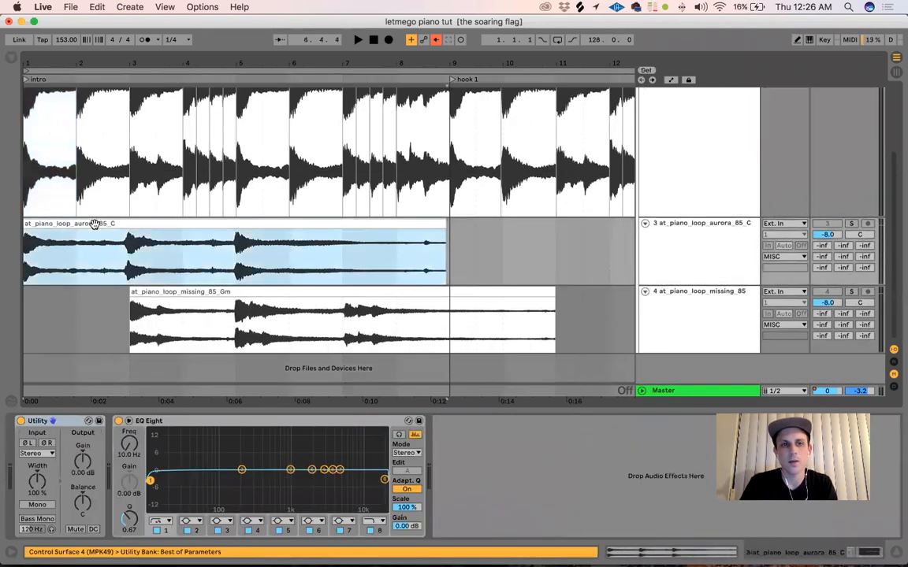
left_click(152, 300)
scroll(132, 248, "up", 3)
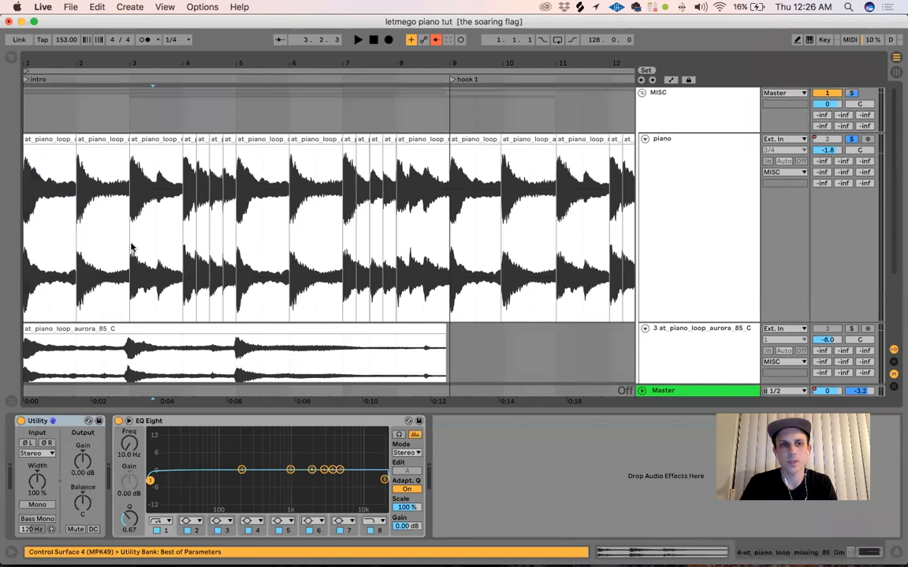
Play the chopped piano track from its first clip in bar 1 and review its effect chain back to EQ Eight.
left_click(64, 138)
key("space")
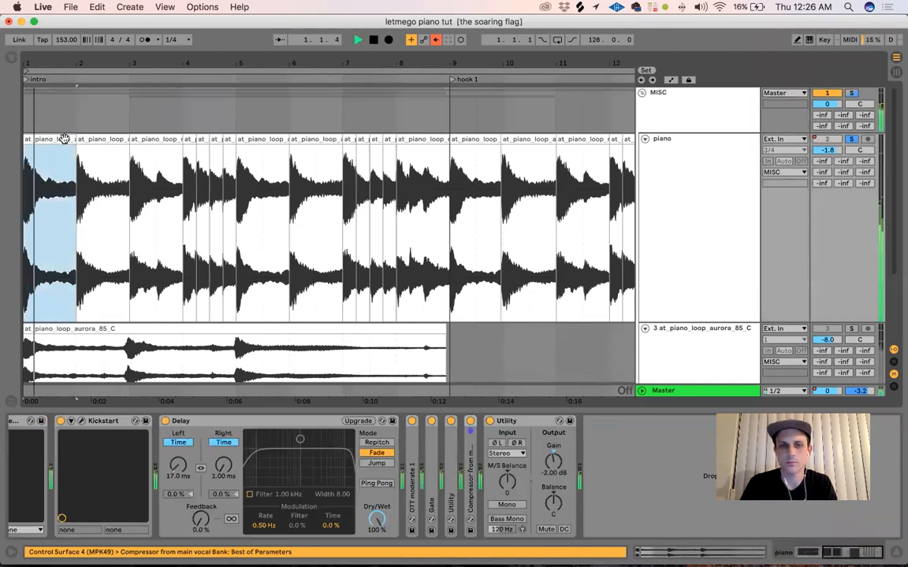
scroll(195, 455, "left", 5)
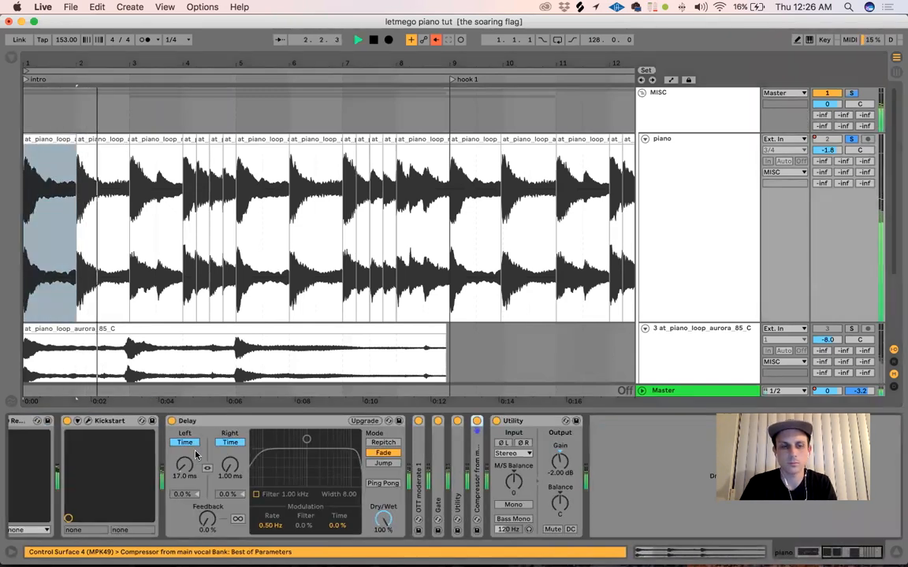
scroll(197, 455, "left", 3)
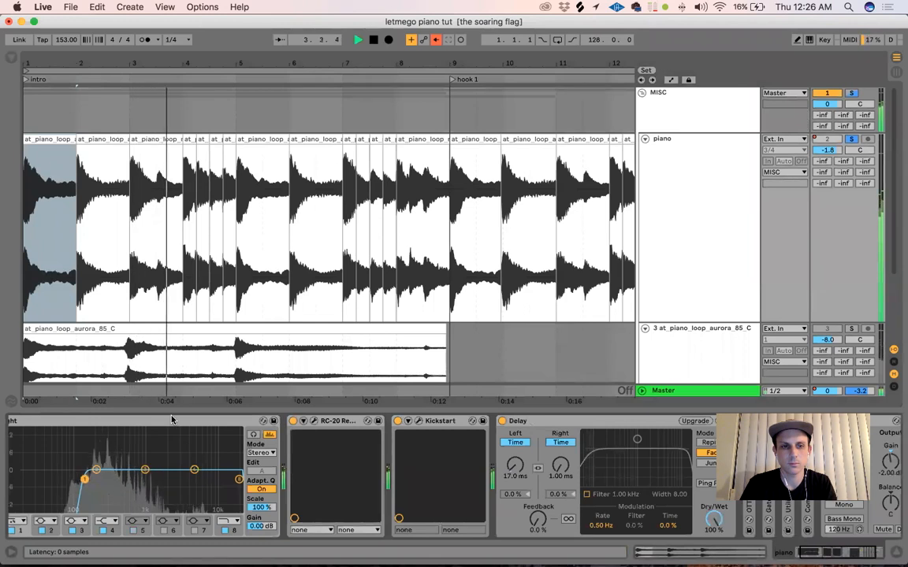
scroll(172, 420, "left", 1)
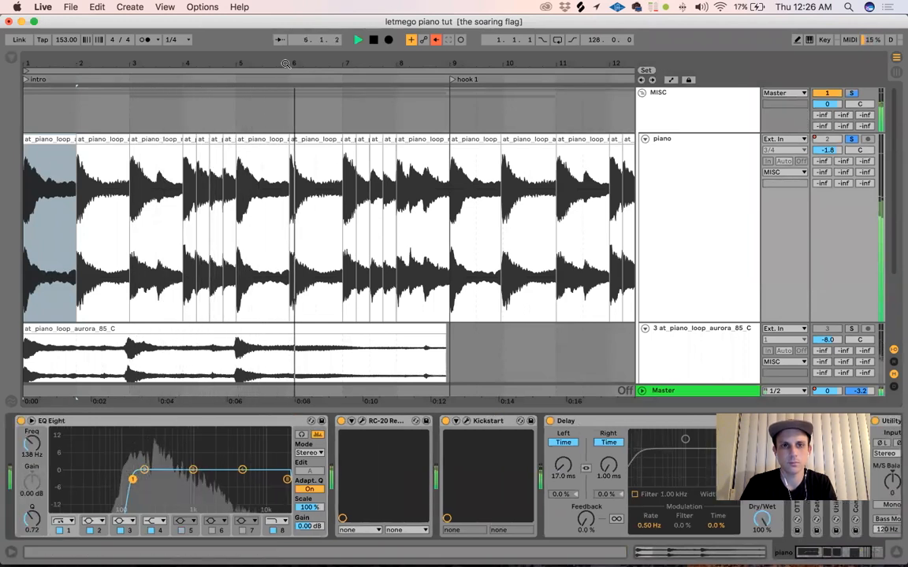
left_click_drag(285, 64, 260, 64)
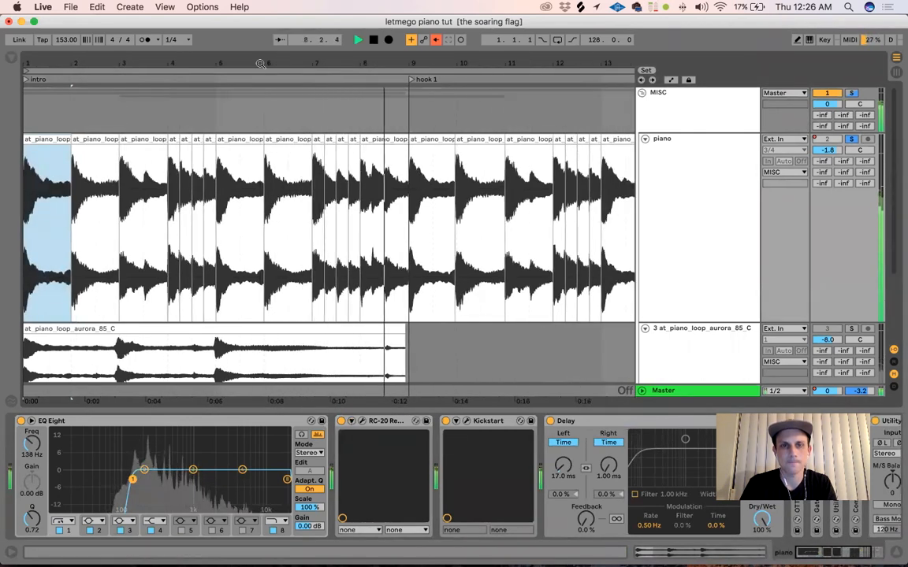
key("space")
Open the sample settings of the piano clip at bar 7 and reduce the height of the clip view.
double_click(320, 141)
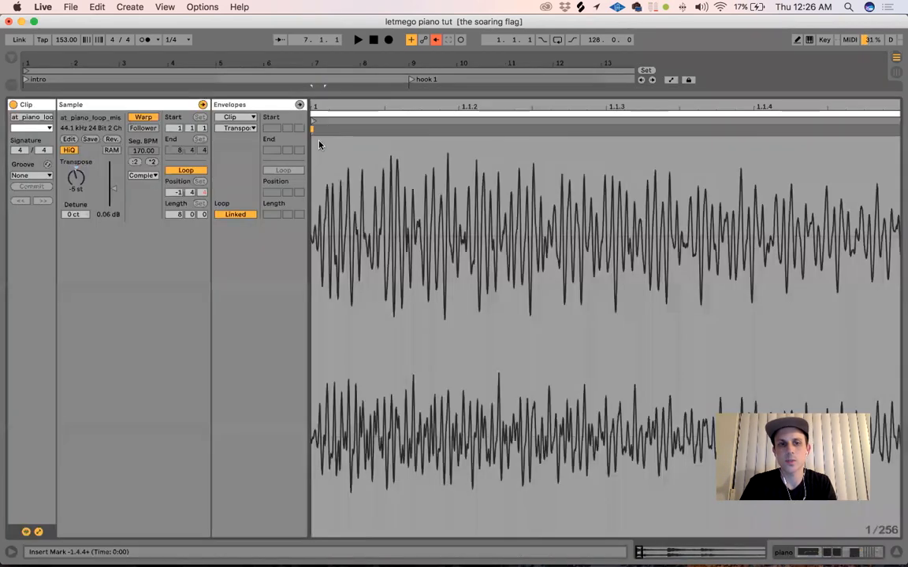
left_click_drag(170, 95, 154, 276)
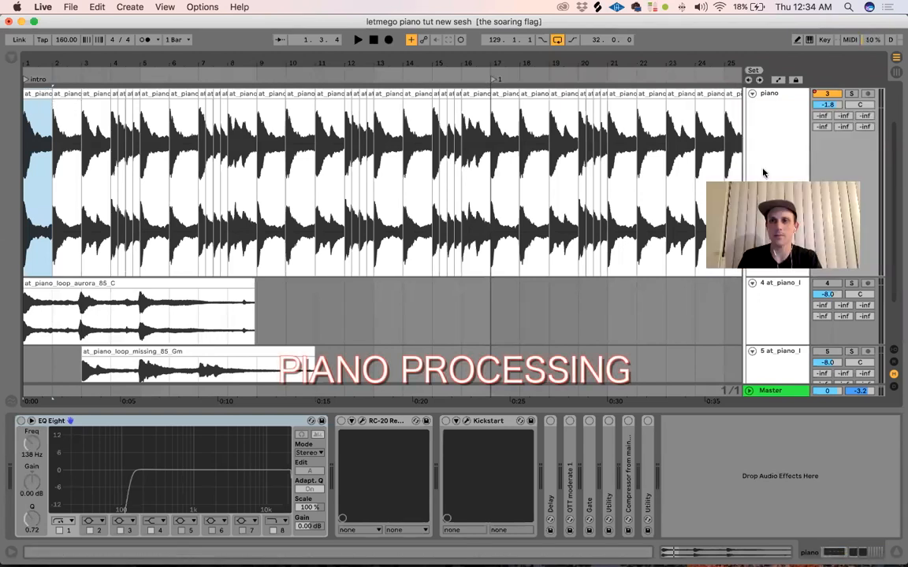
Listen to the piano track with all effects bypassed, and again with EQ Eight switched on.
key("space")
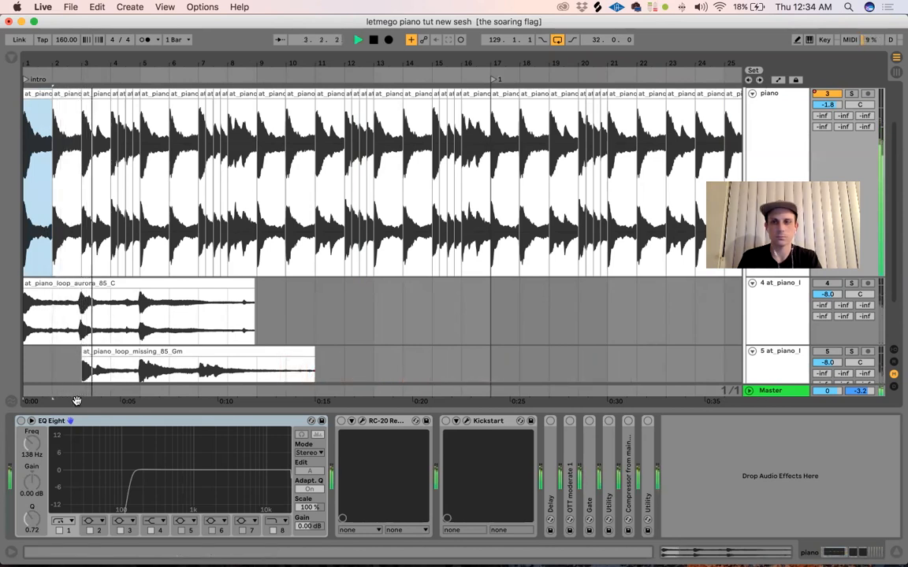
key("space")
left_click(82, 425)
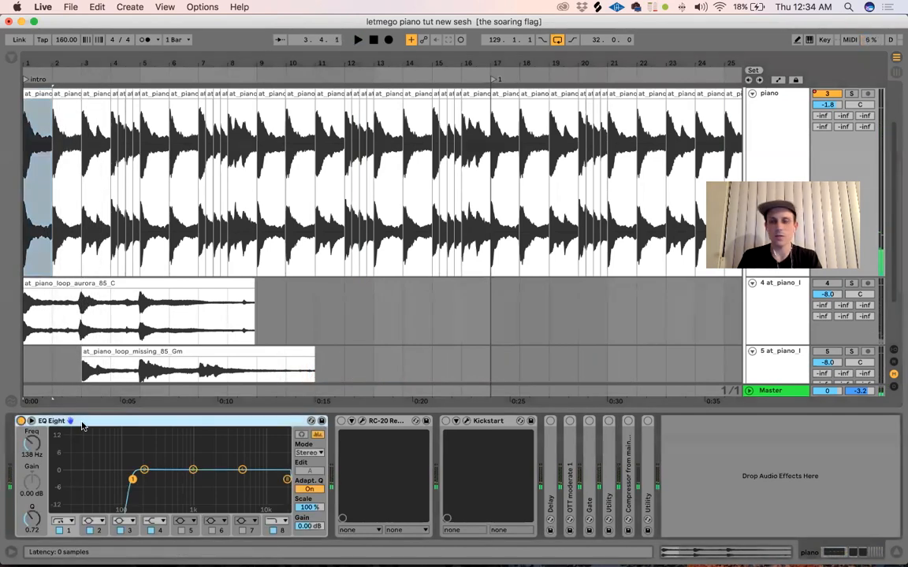
key("space")
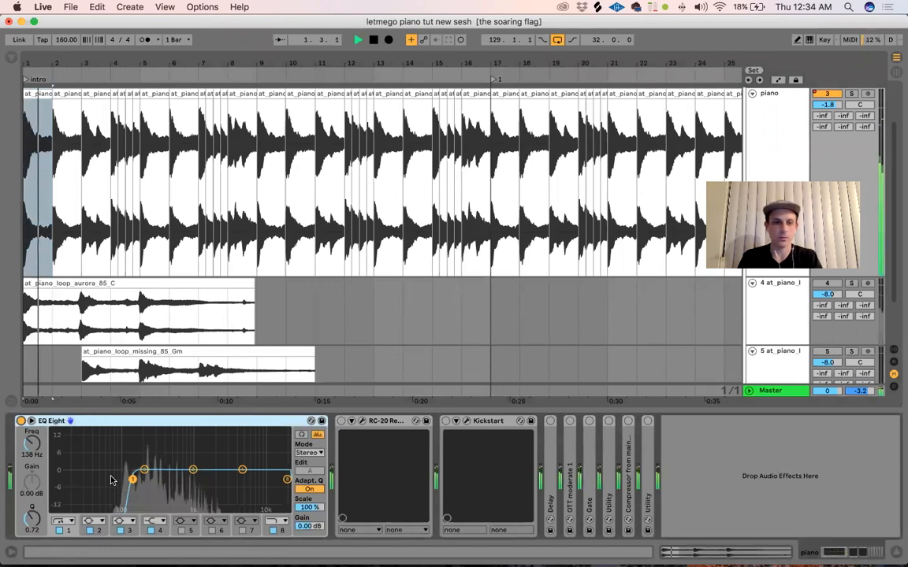
Switch on RC-20 Retro Color on the piano track and audition its Sad Piano preset in the plug-in window, closing the window when done.
left_click(380, 423)
left_click(342, 422)
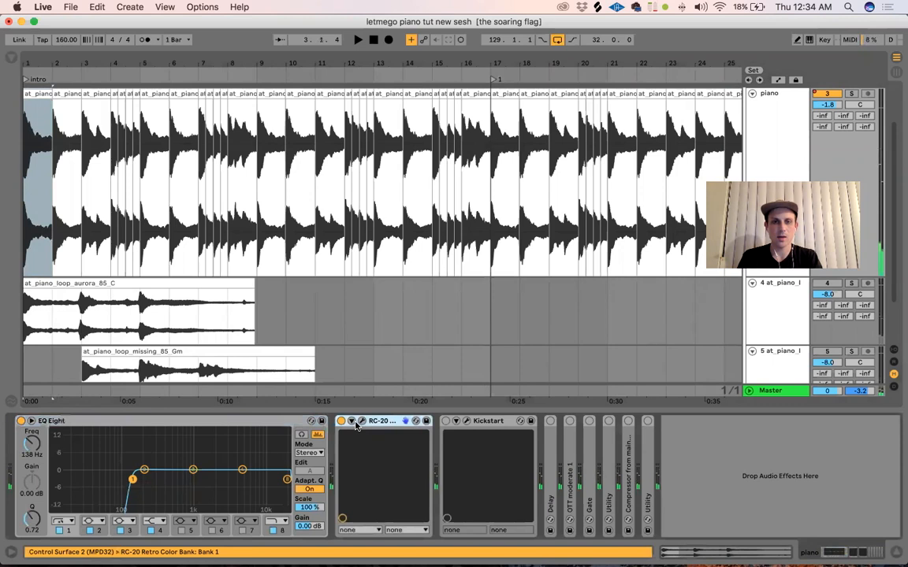
left_click(360, 424)
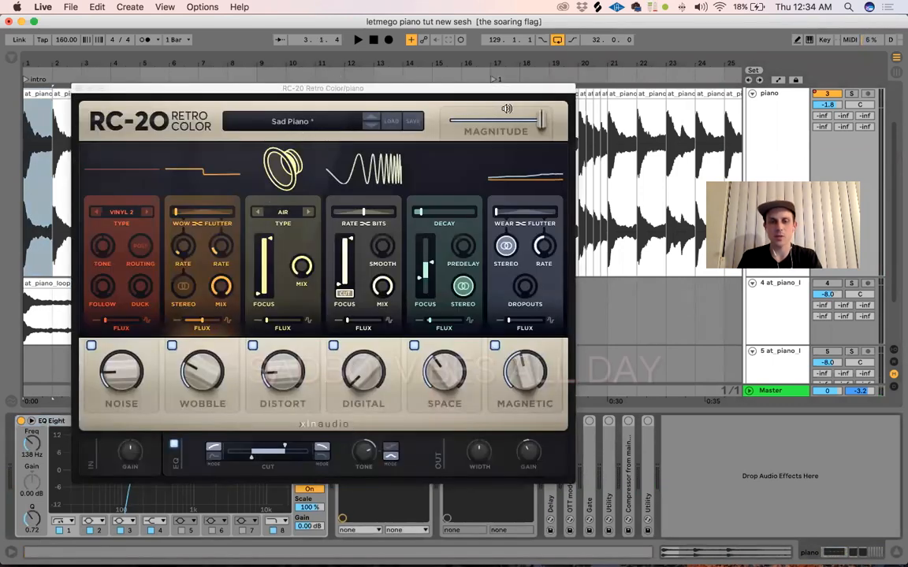
key("space")
mouse_move(540, 120)
left_mouse_down()
mouse_move(429, 149)
mouse_move(542, 131)
left_mouse_up()
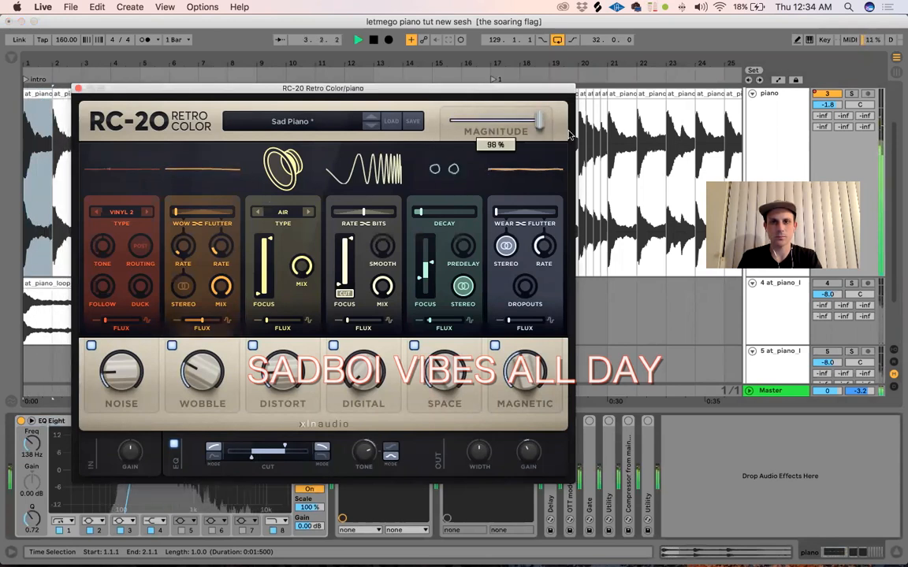
key("space")
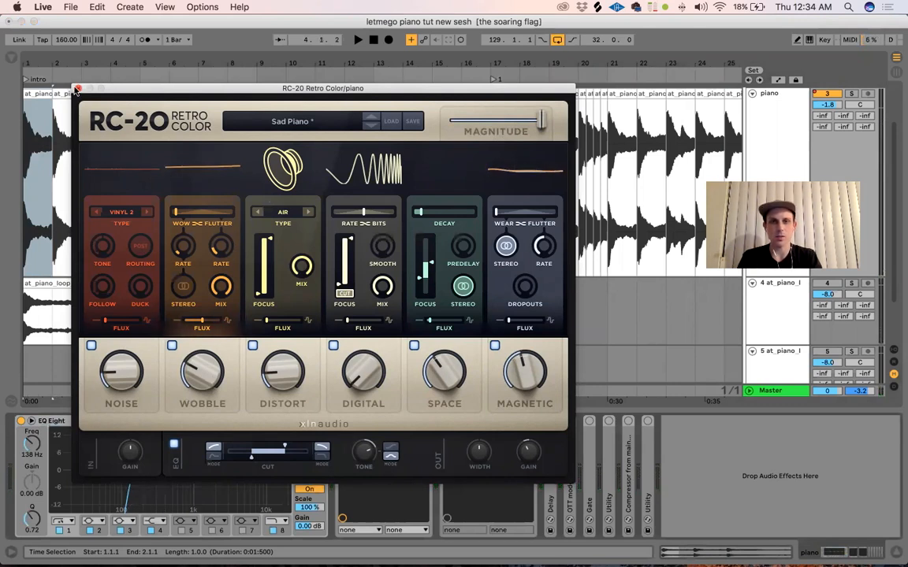
key("space")
left_click(77, 88)
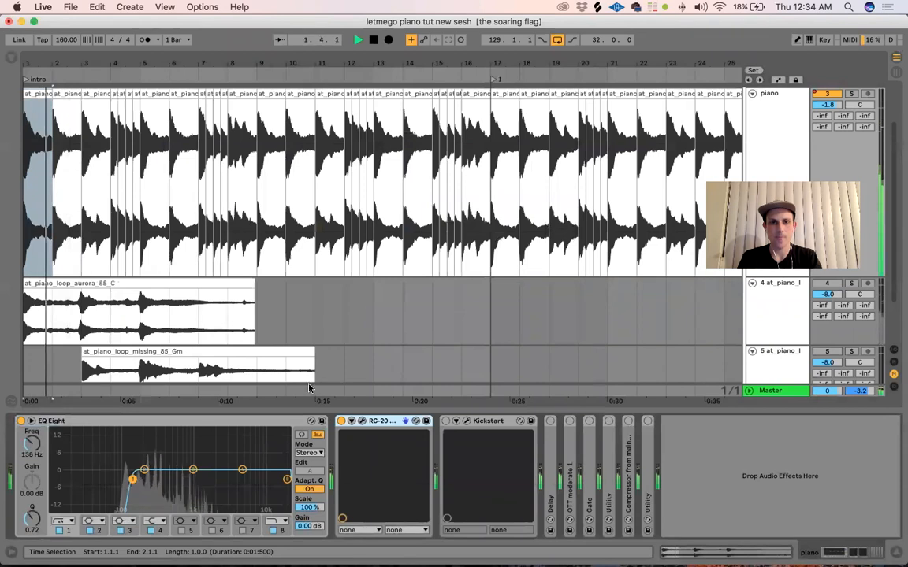
Switch on Kickstart, open its plug-in window and audition its 1/1 ducking curve on the piano.
left_click(446, 422)
left_click(466, 422)
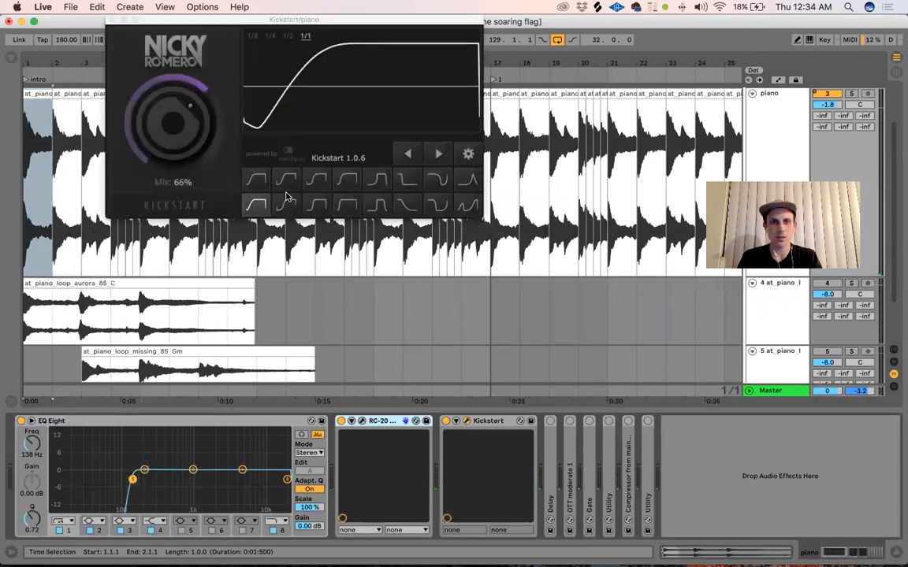
key("space")
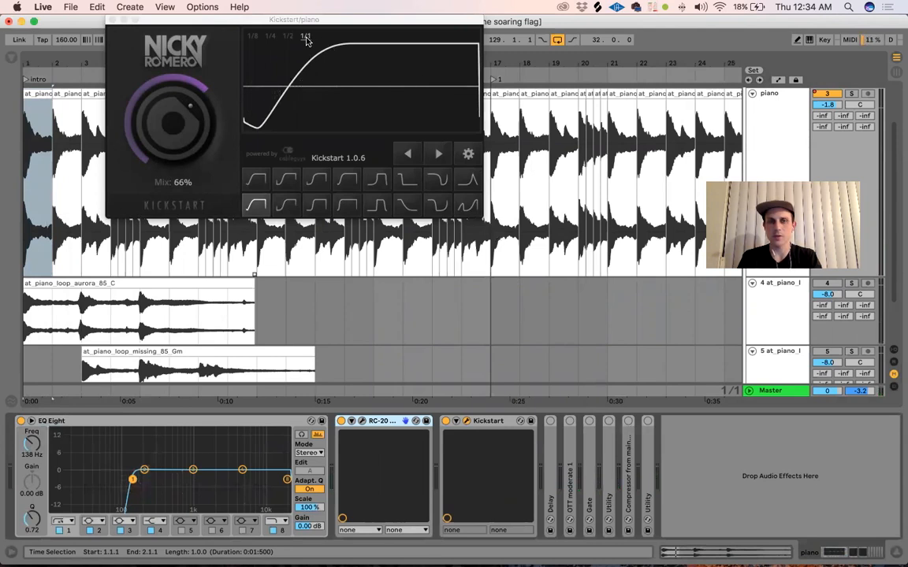
key("space")
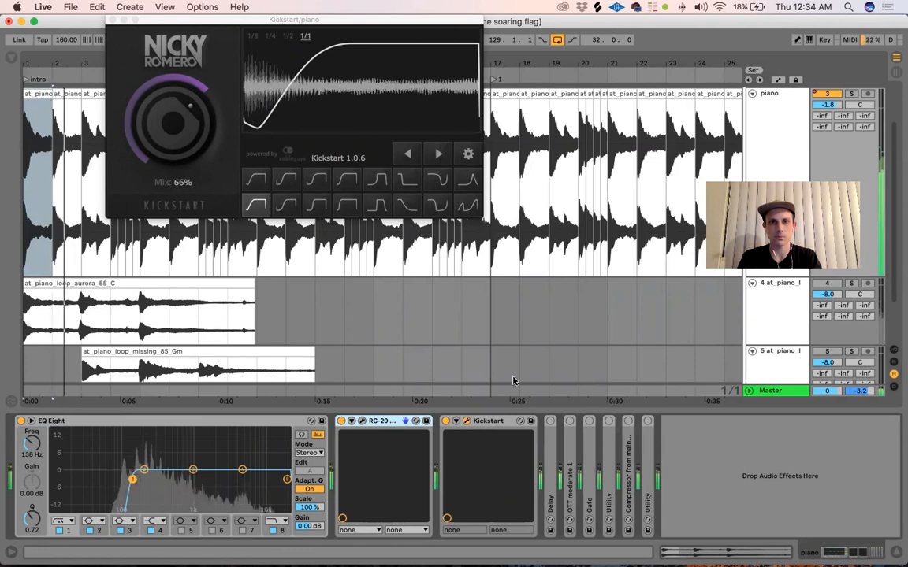
key("space")
Expand the Delay device, switch it on and play the piano track through it.
double_click(553, 435)
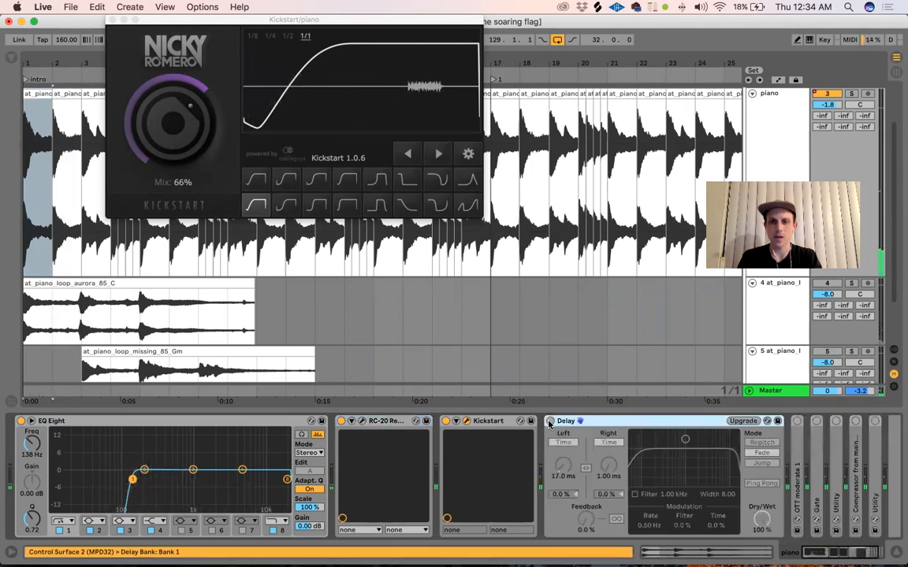
left_click(550, 421)
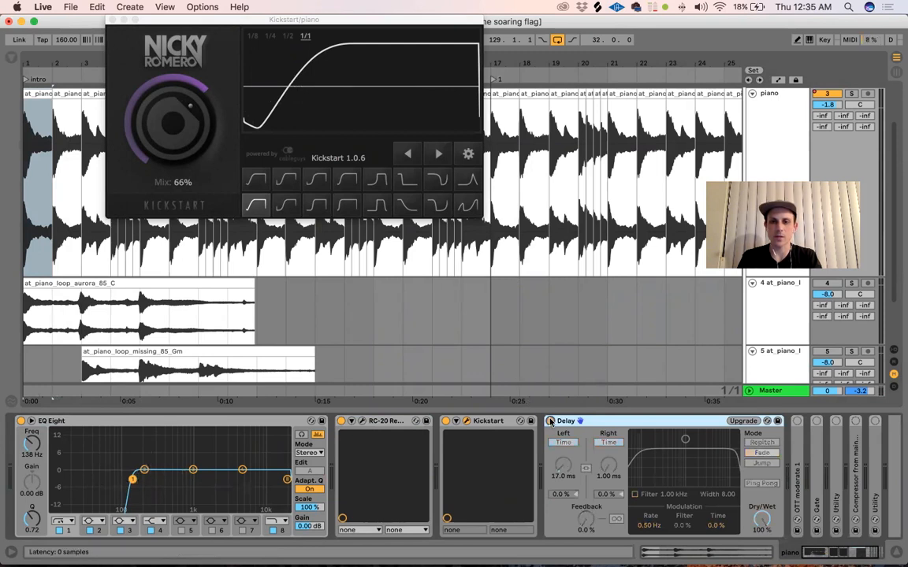
key("space")
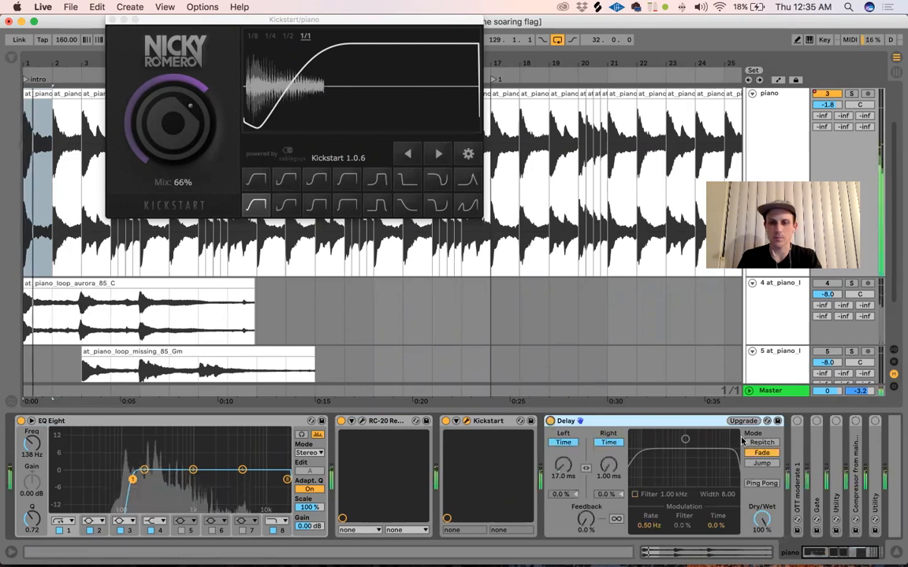
Expand and switch on the OTT moderate 1 device, and look over its settings alongside the preceding effects.
double_click(798, 423)
left_click(797, 422)
scroll(797, 423, "right", 5)
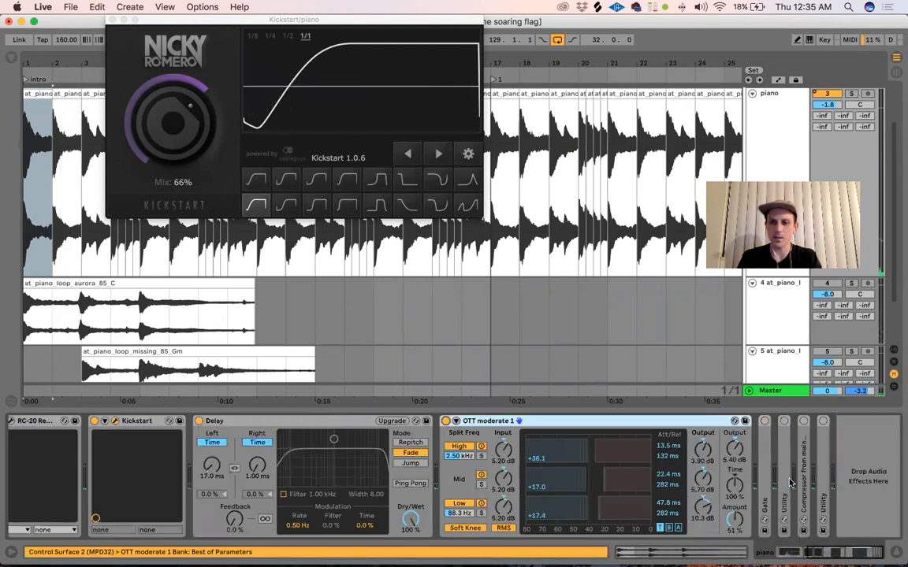
key("space")
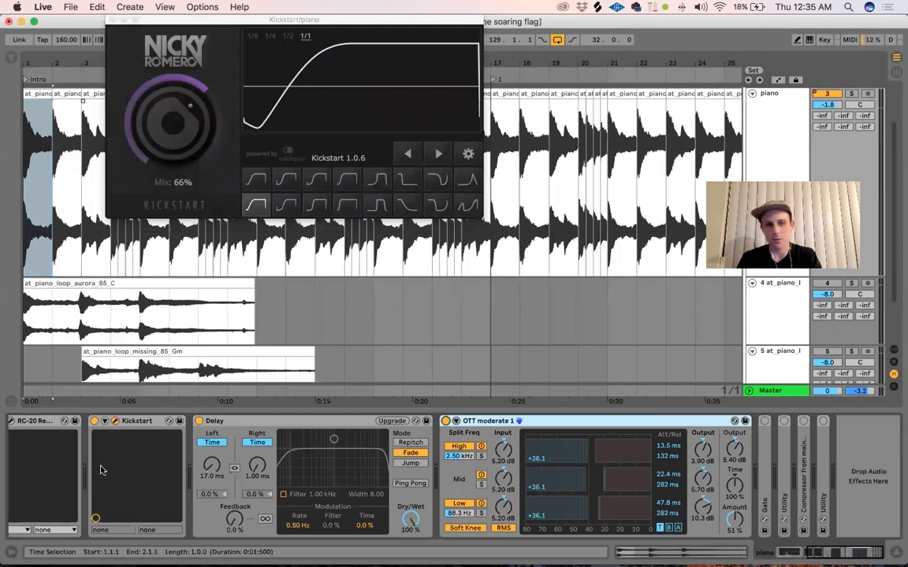
scroll(26, 450, "left", 3)
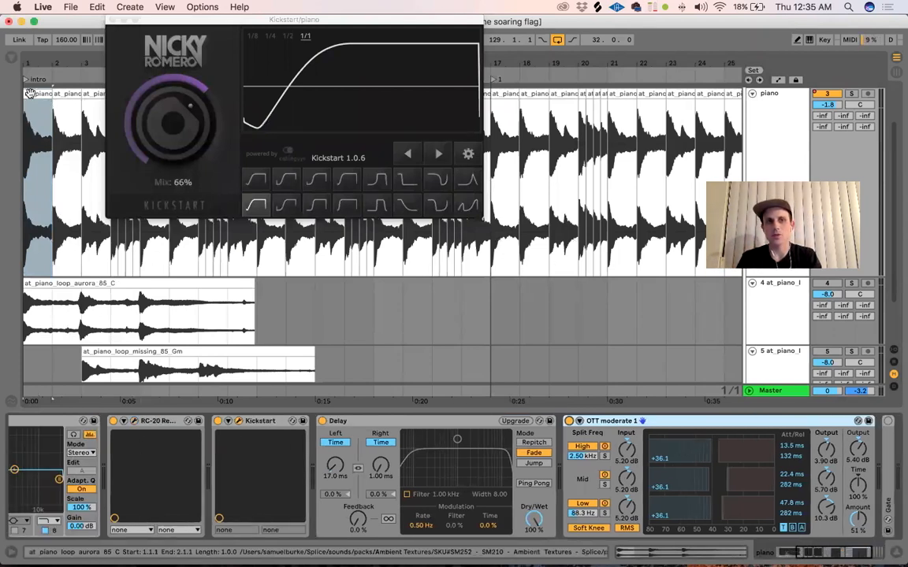
scroll(769, 430, "right", 3)
Play the piano track from the beginning and switch on the Gate with its settings expanded.
key("space")
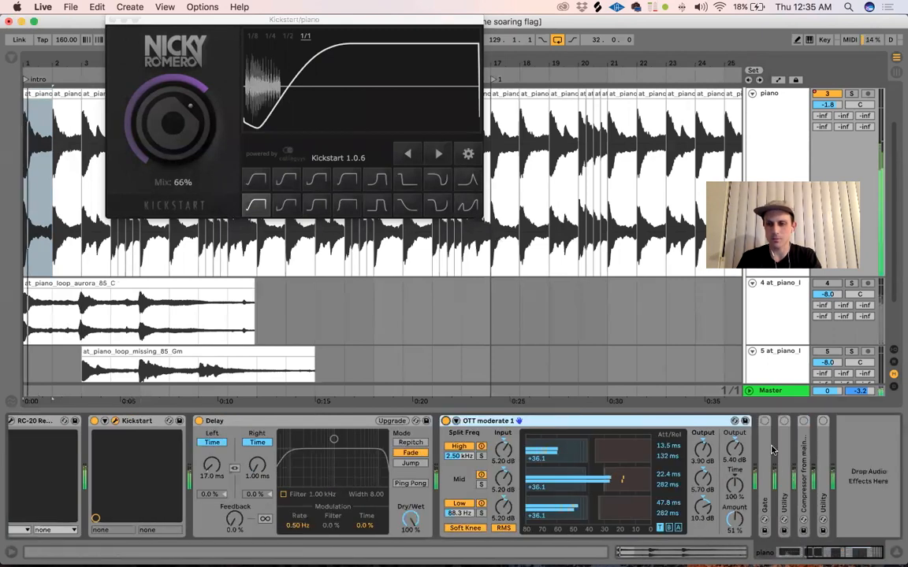
double_click(768, 430)
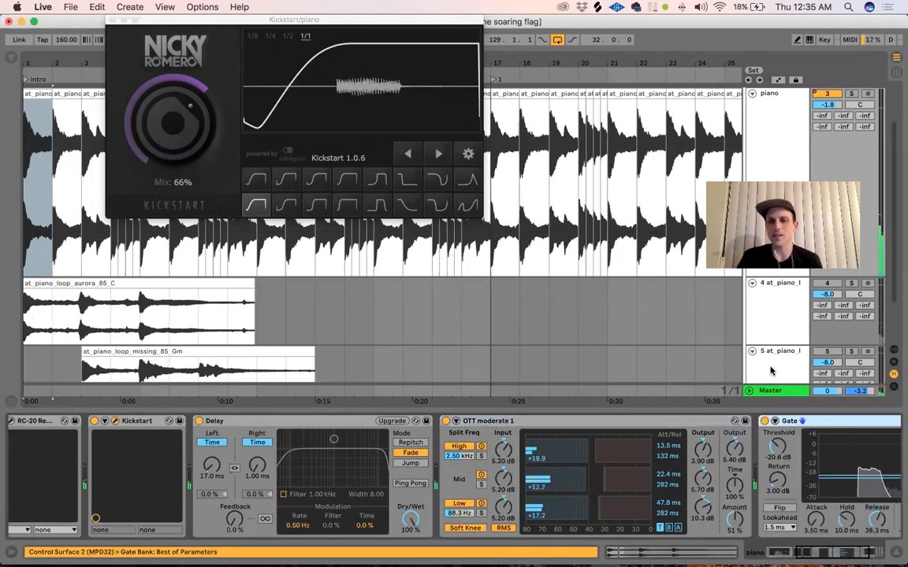
Play the piano track from bar 32 and compare the tail with the Gate off and on.
scroll(678, 221, "right", 5)
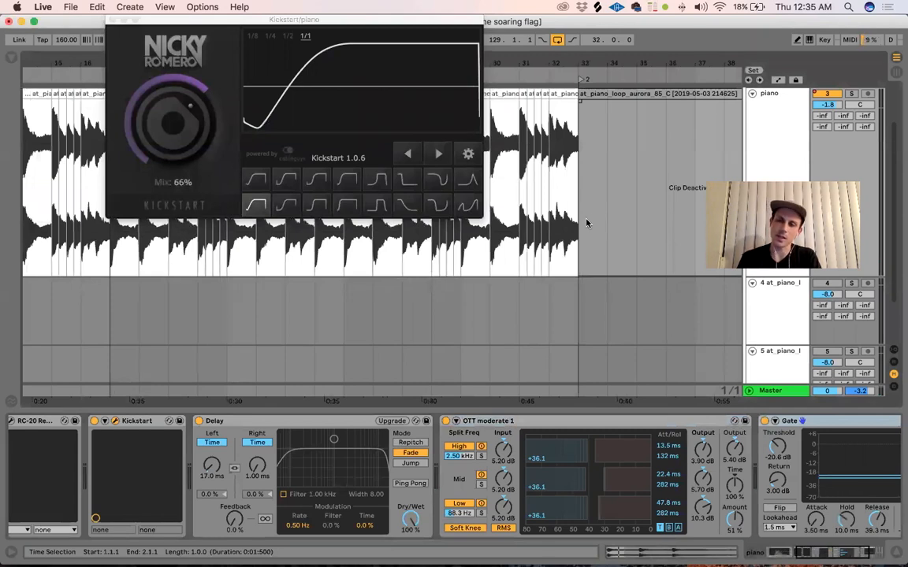
left_click(583, 118)
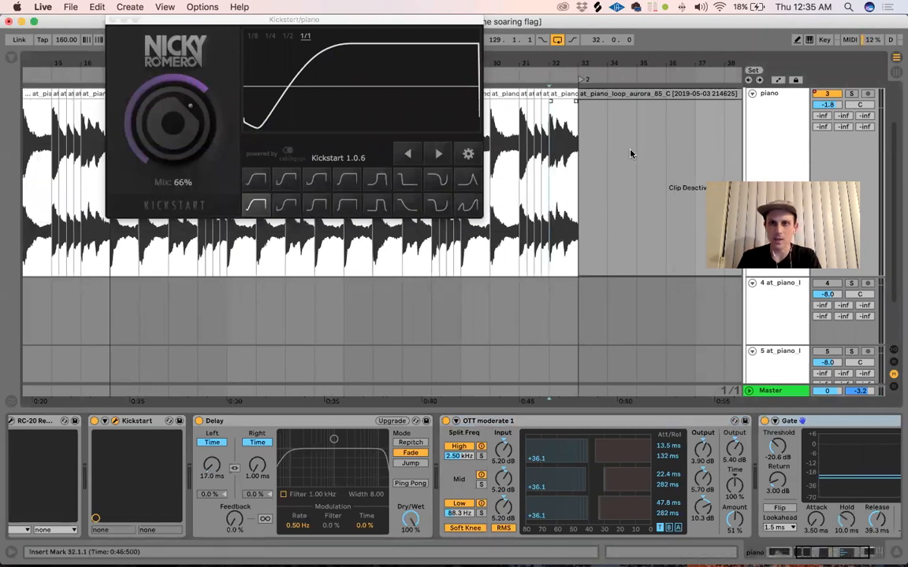
key("space")
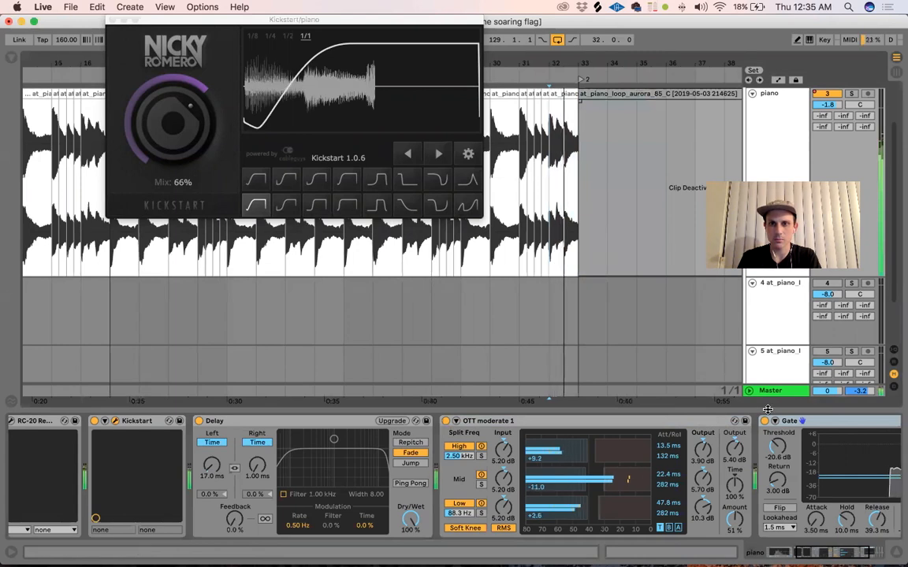
left_click(764, 420)
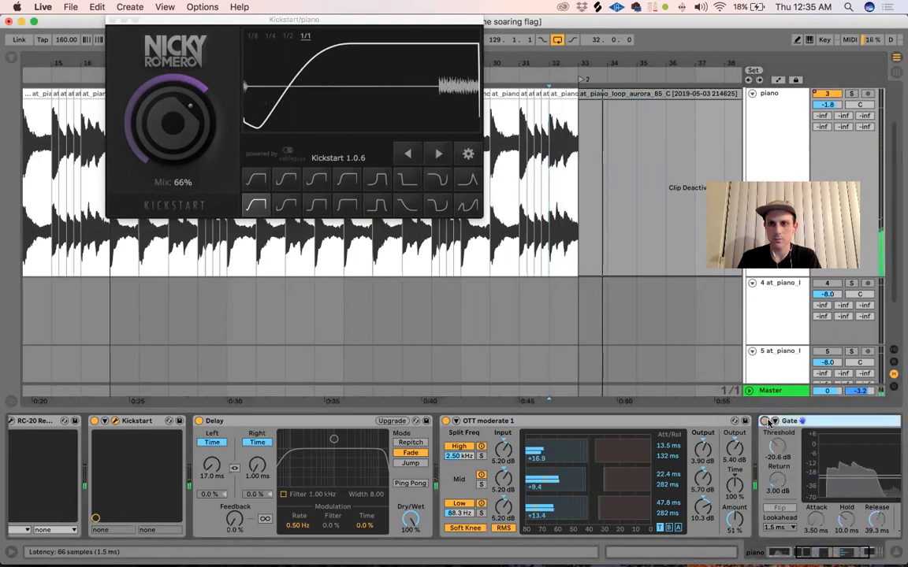
left_click(764, 421)
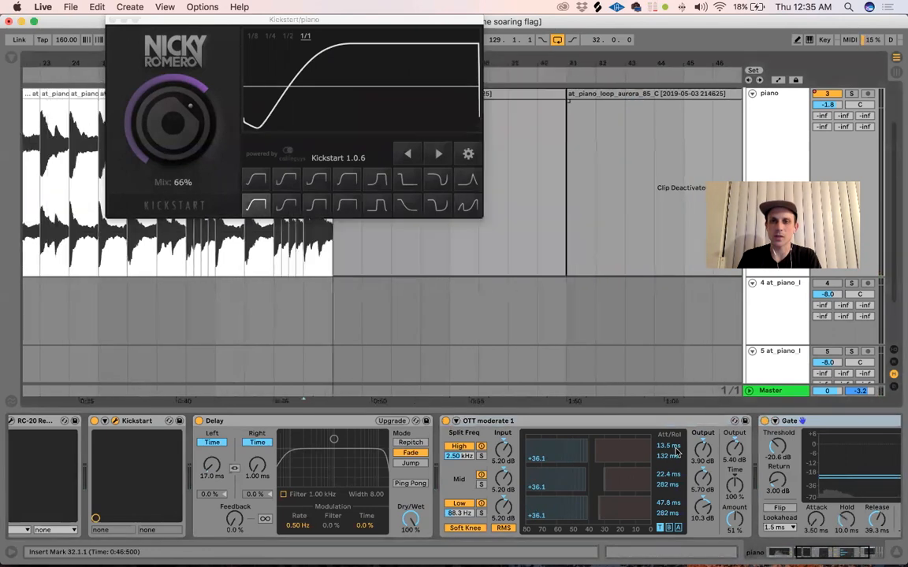
Expand the Utility device after the Gate and switch it on.
scroll(696, 489, "right", 5)
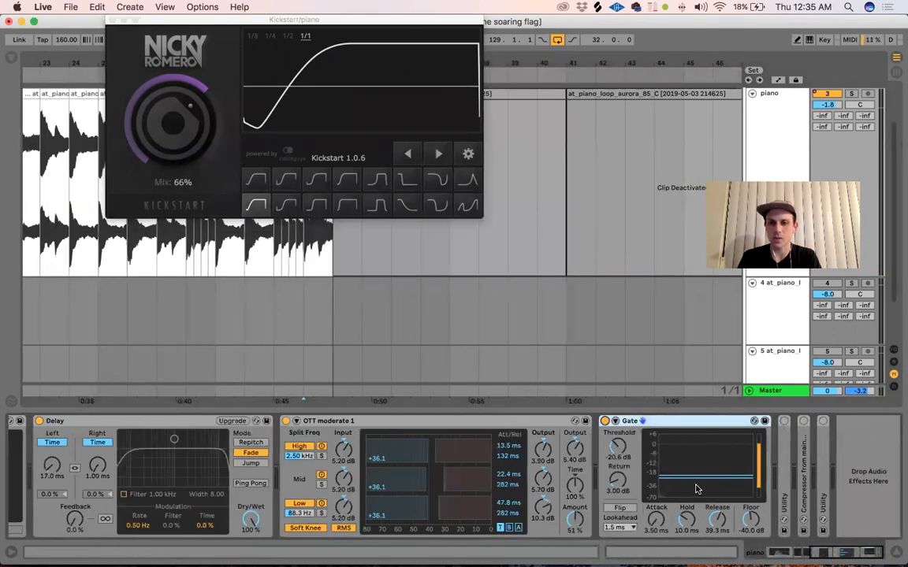
double_click(784, 441)
left_click(707, 421)
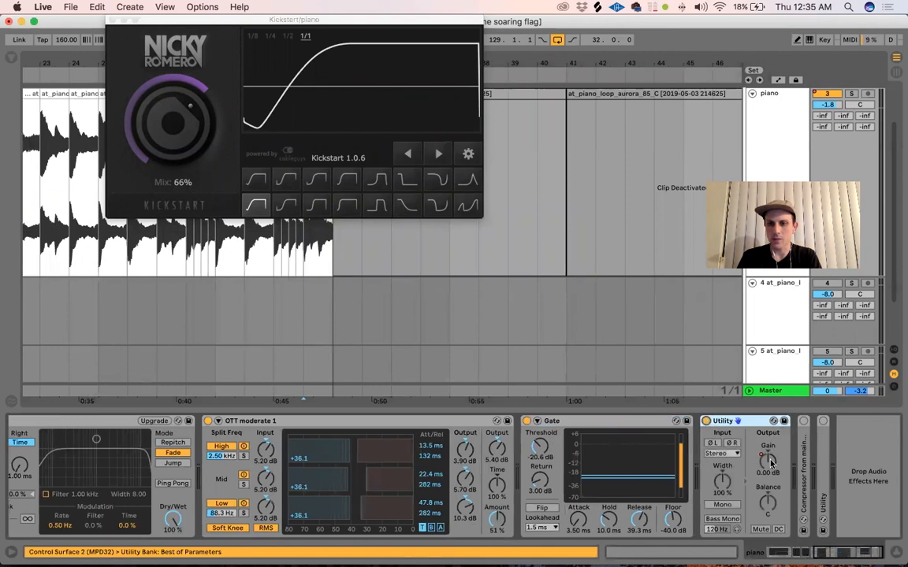
Display the Utility's gain automation across the whole piano arrangement and close the Kickstart window.
left_click_drag(679, 65, 196, 63)
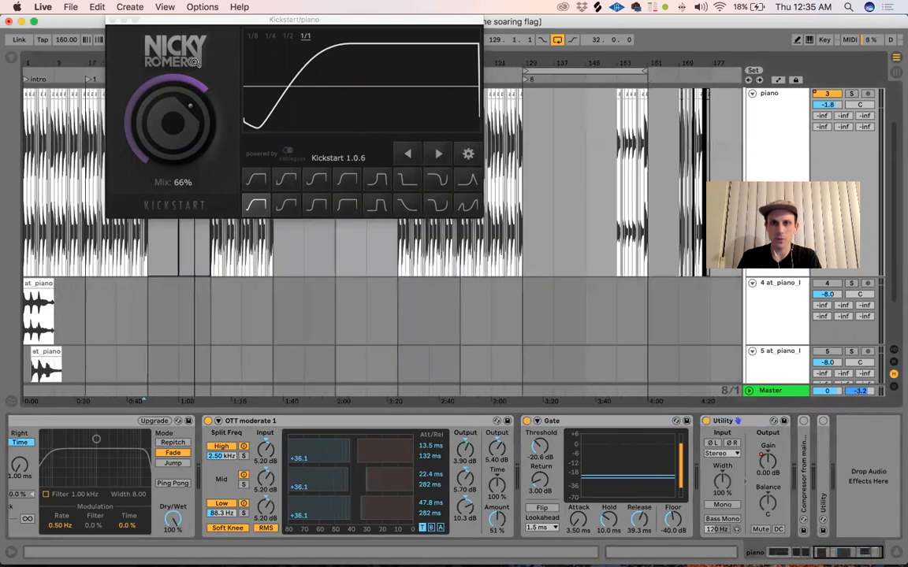
key("a")
left_click(113, 20)
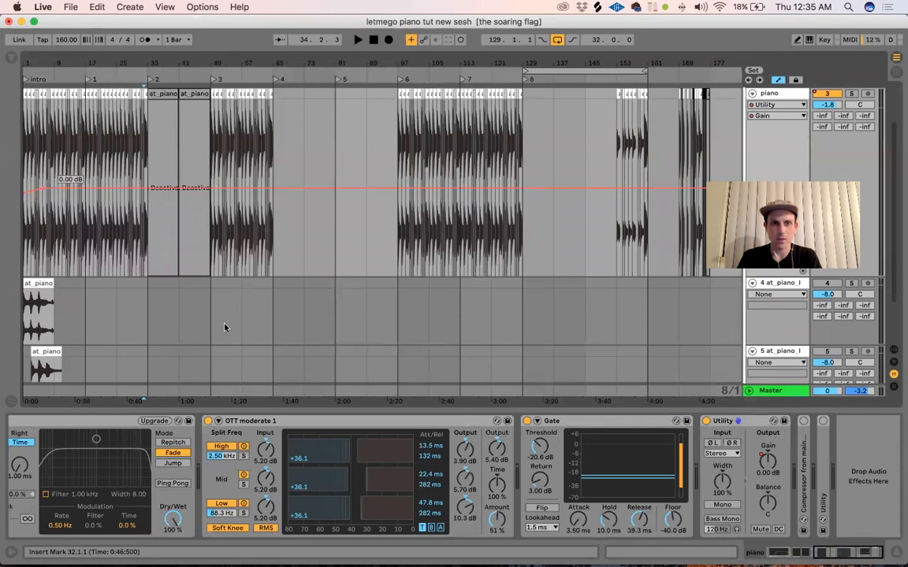
Expand and switch on the Compressor from main vocal device, and look through its sidechain source options.
double_click(804, 437)
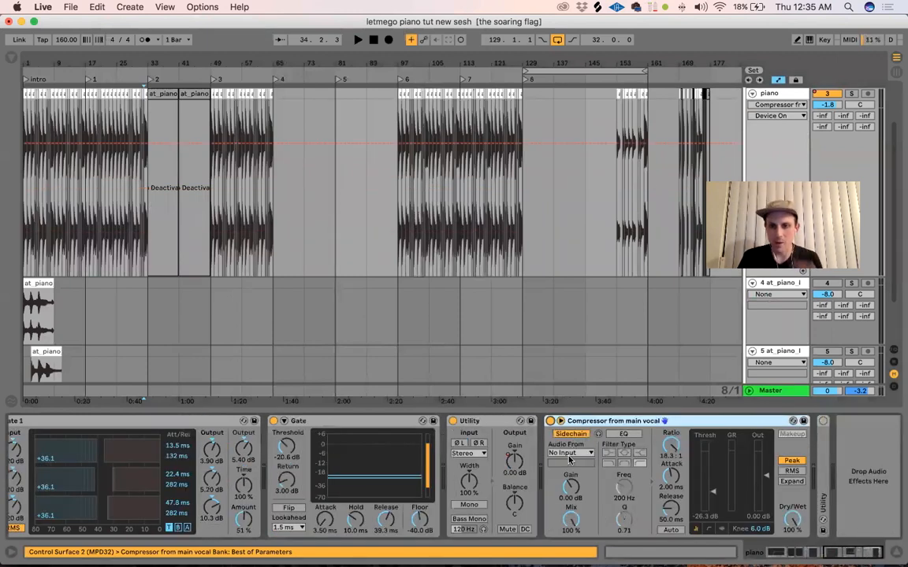
left_click(586, 453)
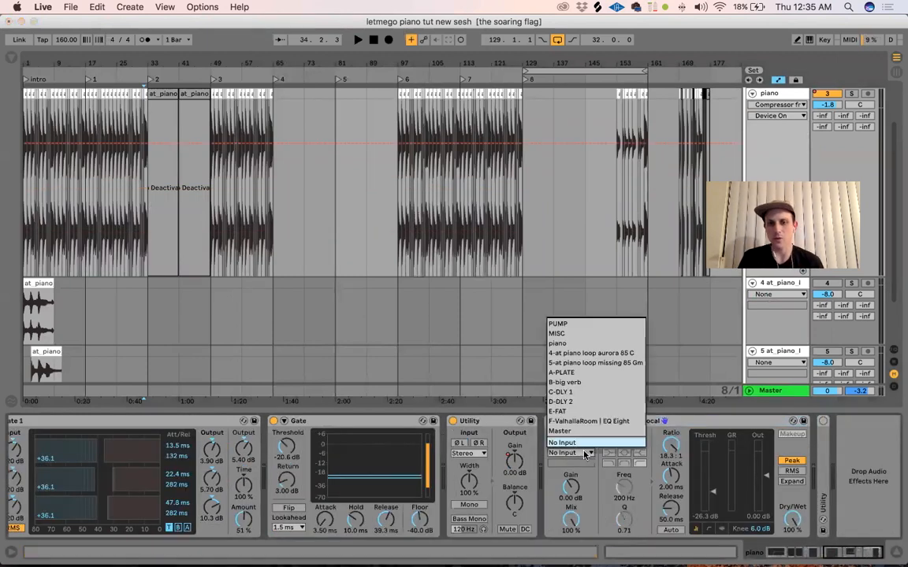
left_click(587, 454)
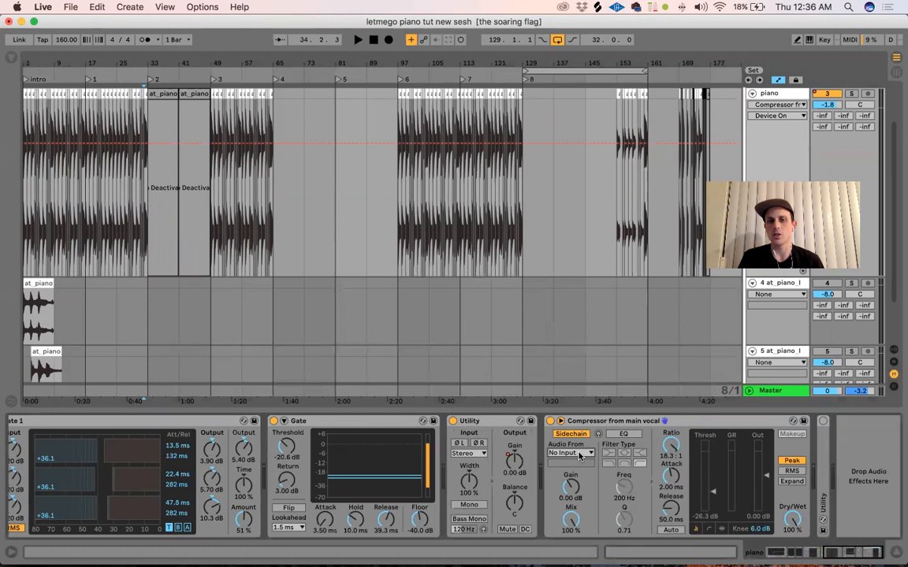
Expand the last Utility device in the piano chain and inspect its output gain.
double_click(821, 459)
scroll(809, 458, "right", 3)
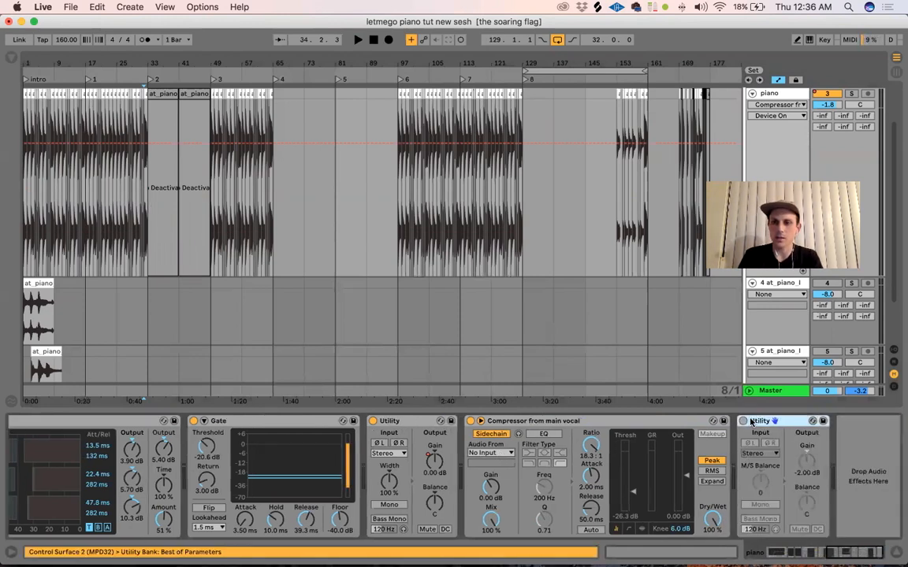
left_click(806, 462)
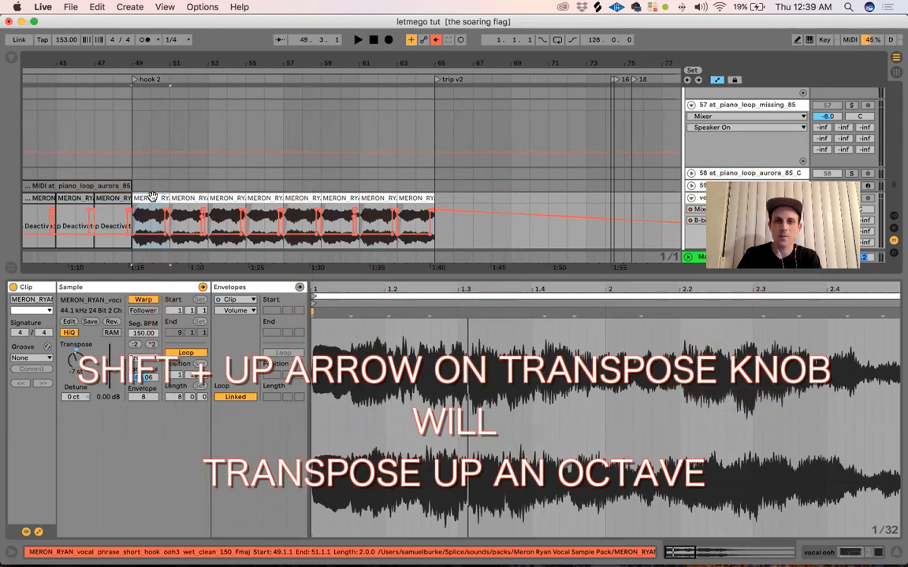
Audition the vocal ooh clips at bars 49 and 51 to compare their transpositions, and replay hook 2 from bar 49.
key("space")
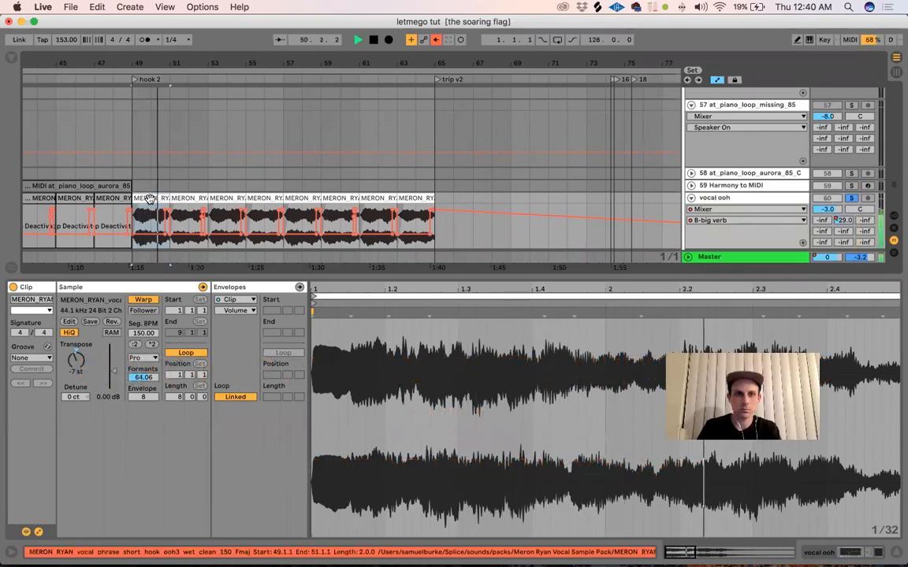
left_click(181, 196)
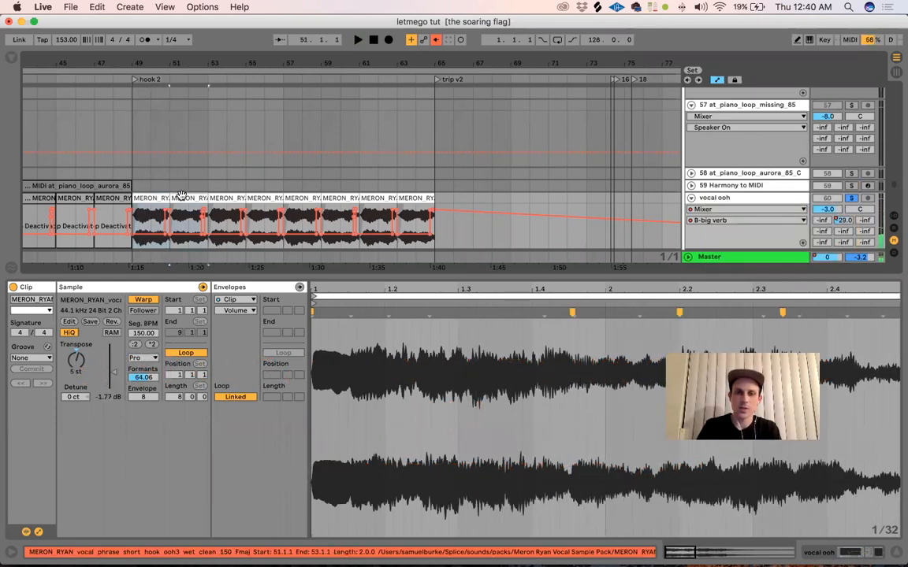
key("space")
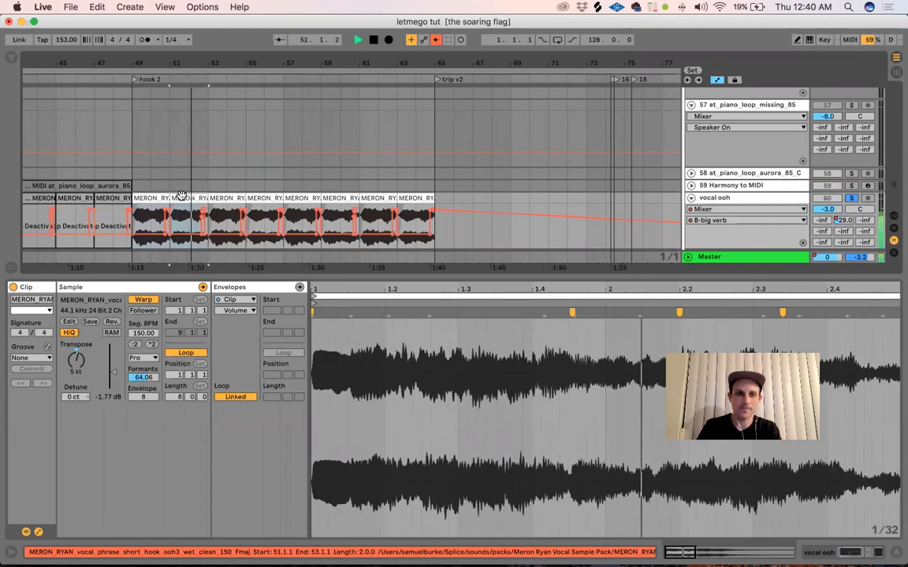
key("space")
left_click(154, 197)
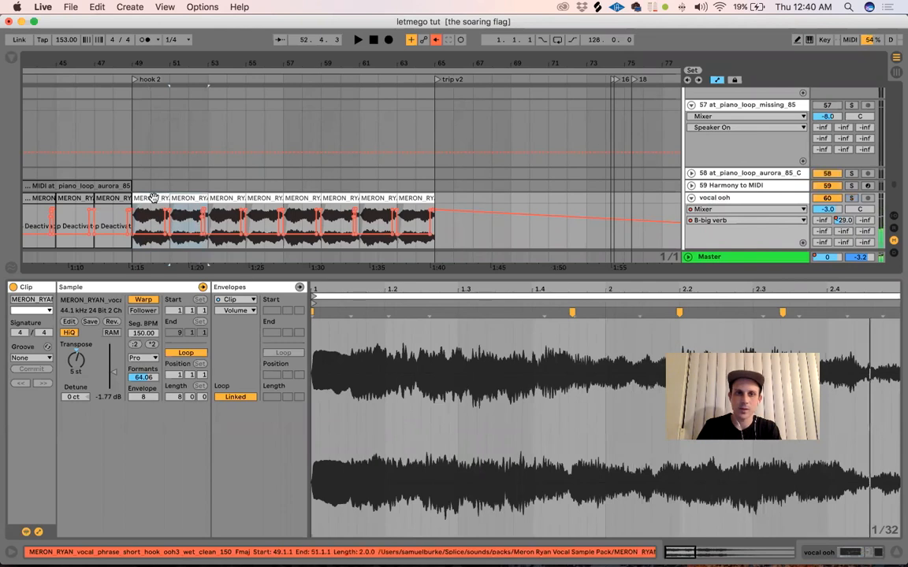
key("space")
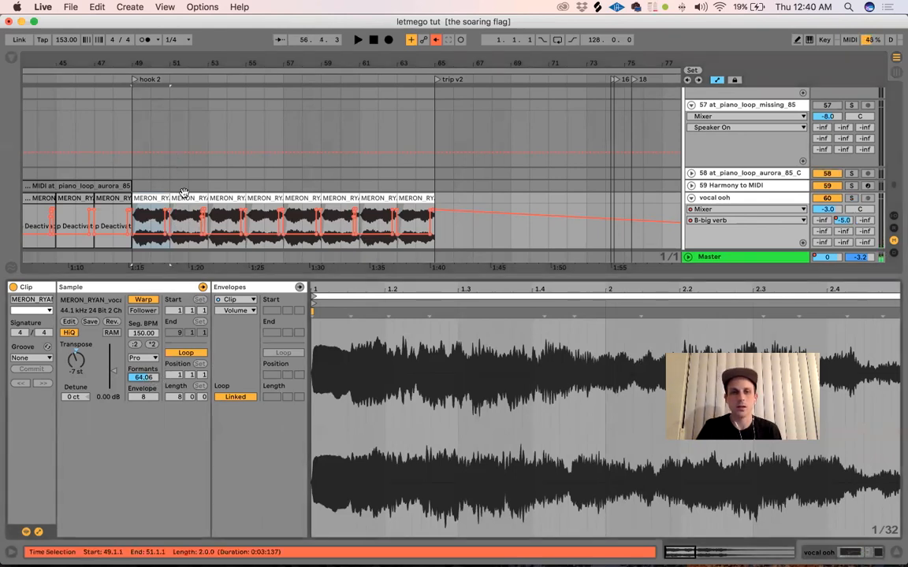
left_click(151, 344)
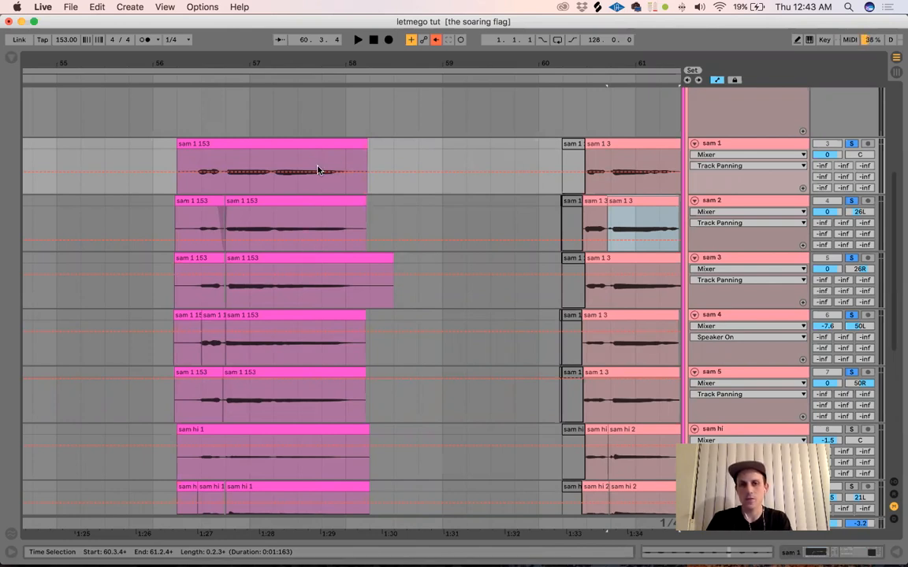
From the sam 1 clip at bar 56, switch to the Session View mixer, review the panning of sam 1 to sam 5 and play them.
left_click(328, 143)
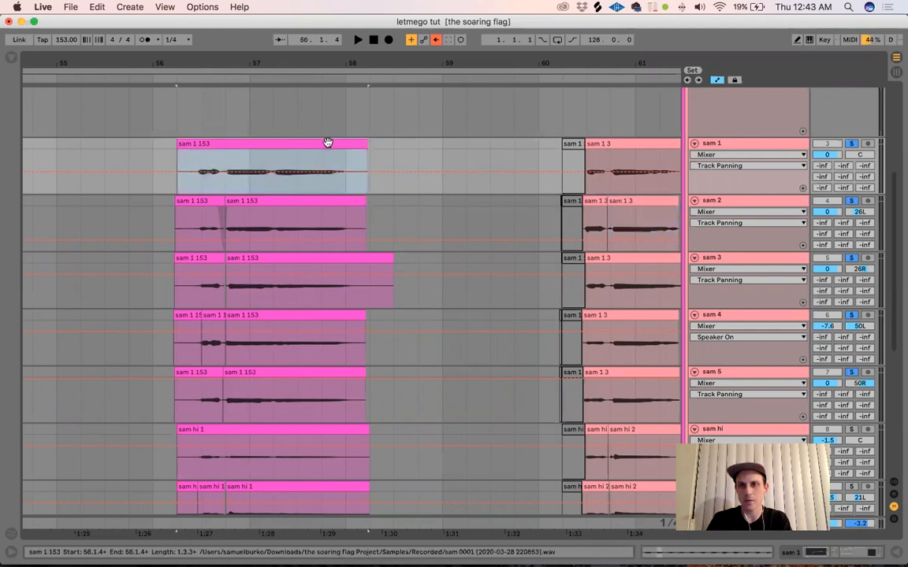
key("Tab")
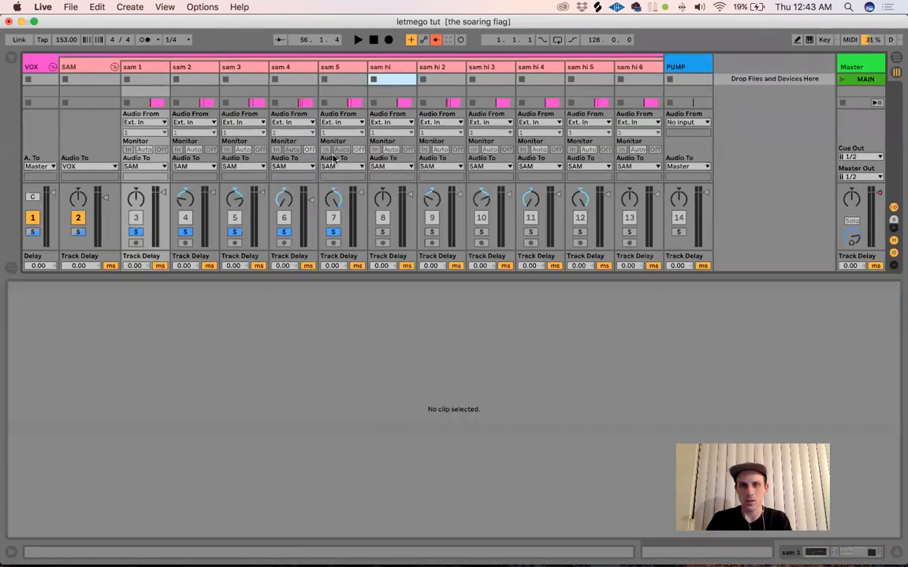
left_click(157, 69)
left_click(189, 70)
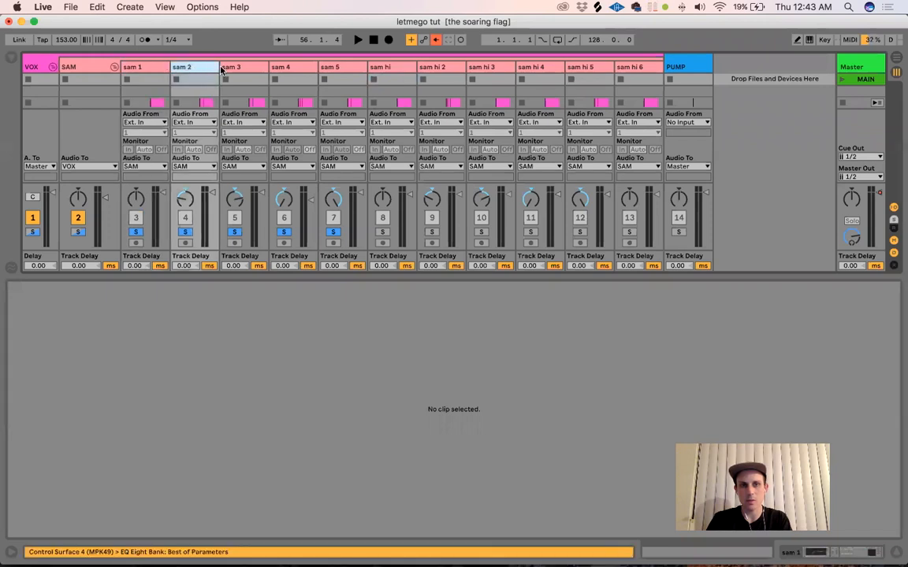
left_click(235, 72, "shift")
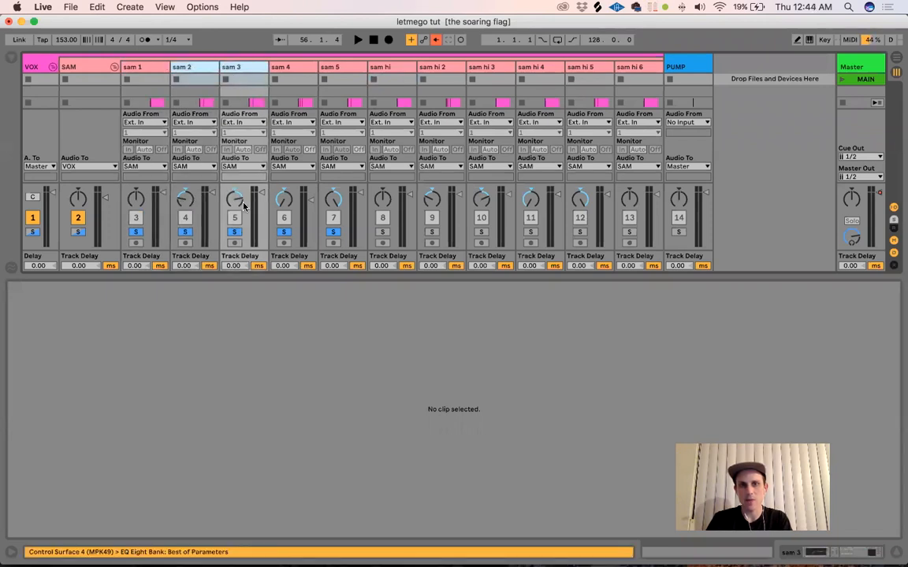
left_click(275, 81)
left_click(337, 68, "shift")
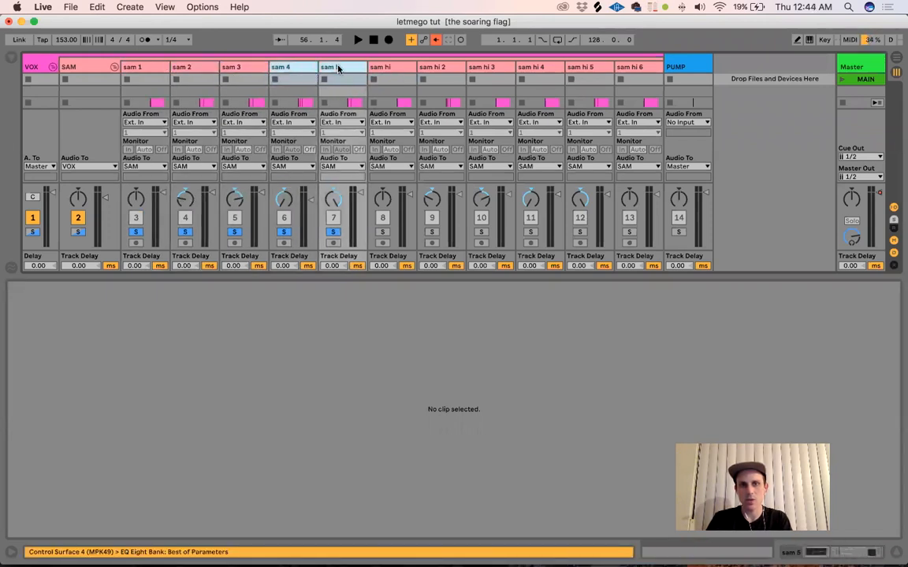
key("space")
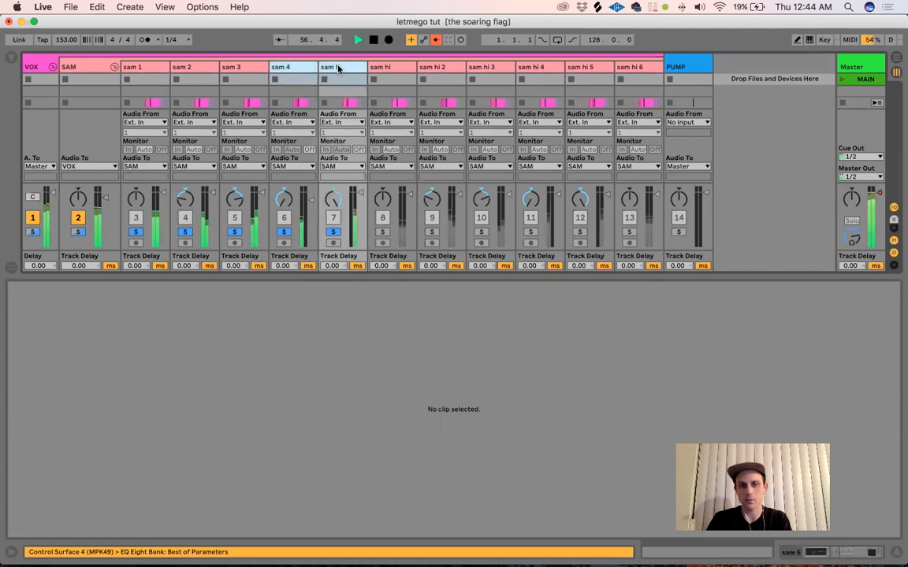
key("space")
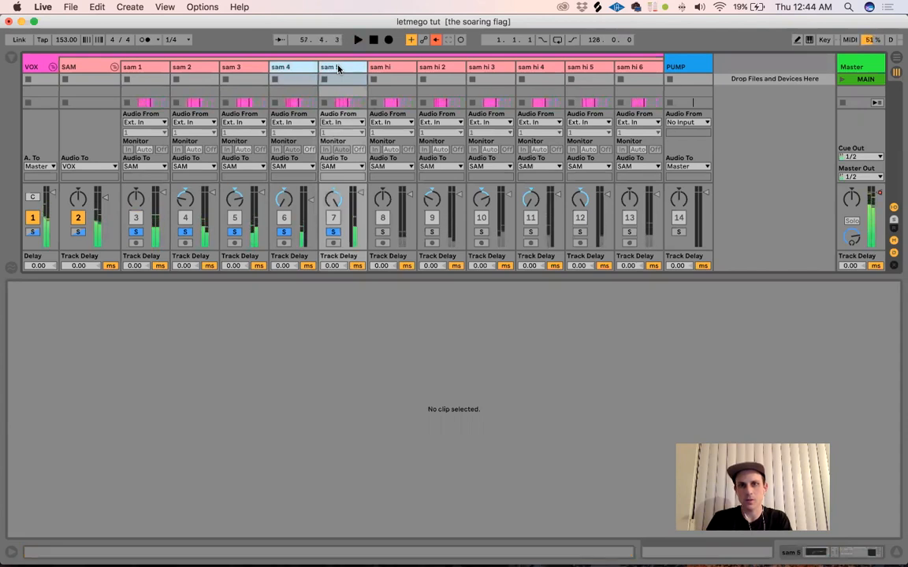
Solo the sam hi track and review the paired panning of the sam hi to sam hi 6 tracks.
left_click(378, 69)
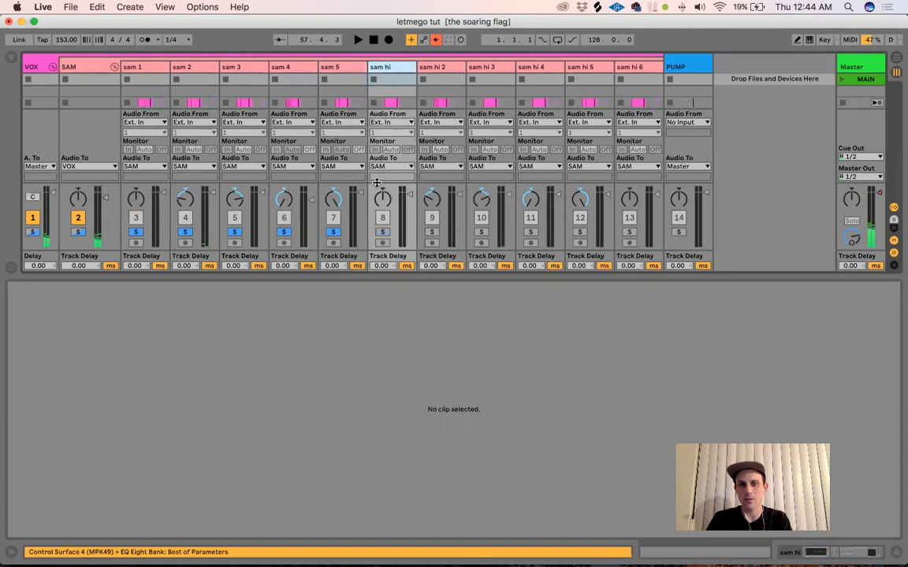
left_click(382, 232)
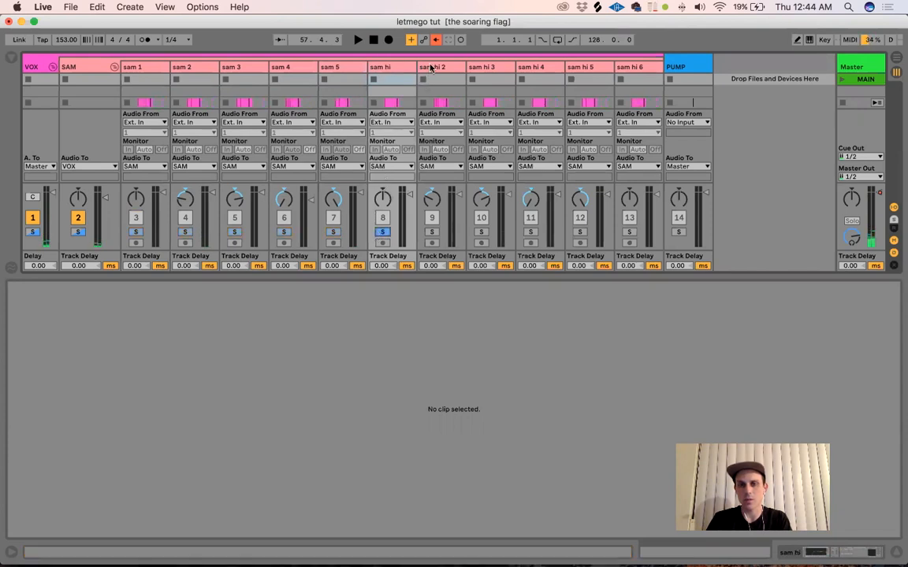
left_click(461, 67)
left_click(476, 68, "shift")
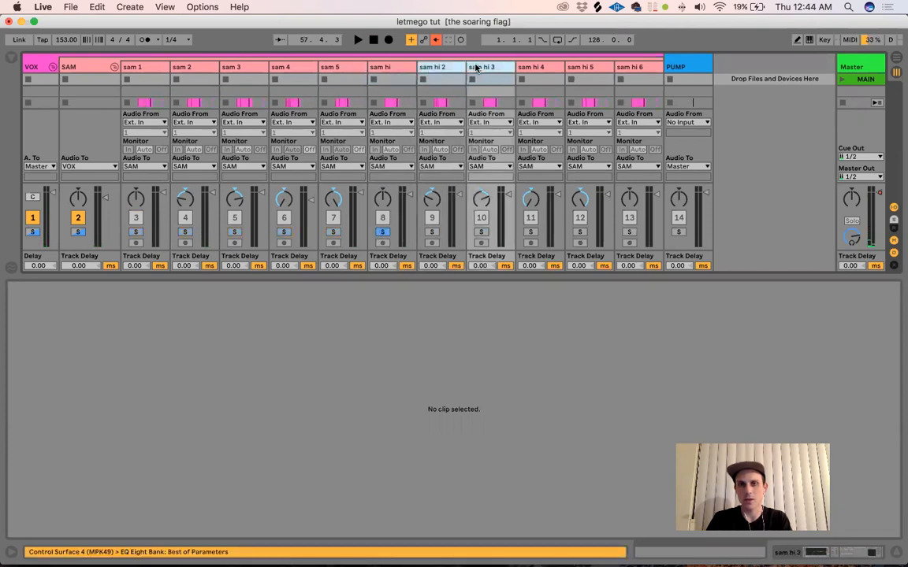
left_click(534, 69)
left_click(585, 67, "shift")
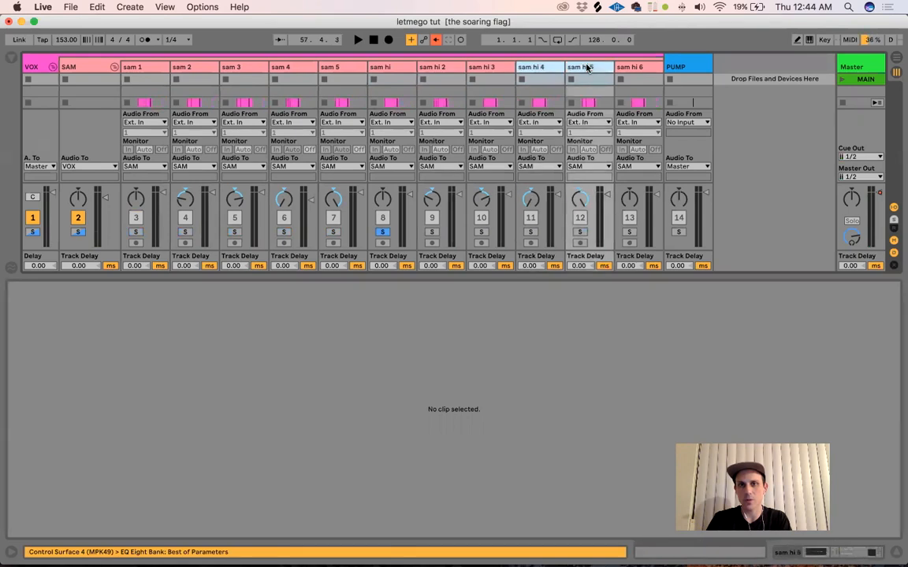
left_click(644, 67)
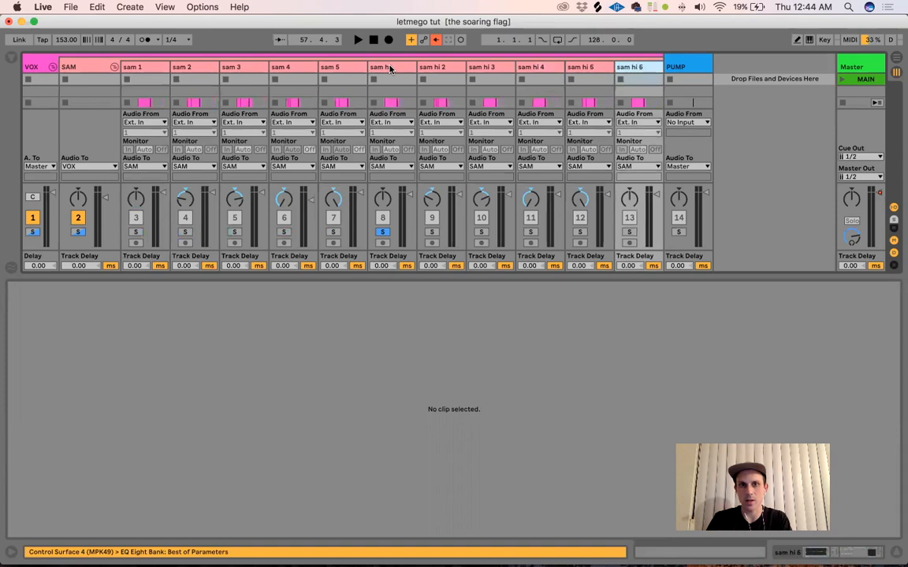
Solo sam hi through sam hi 6 together and play them, and solo the VOX group to hear the full vocal stack.
left_click(389, 68, "shift")
left_click(379, 232)
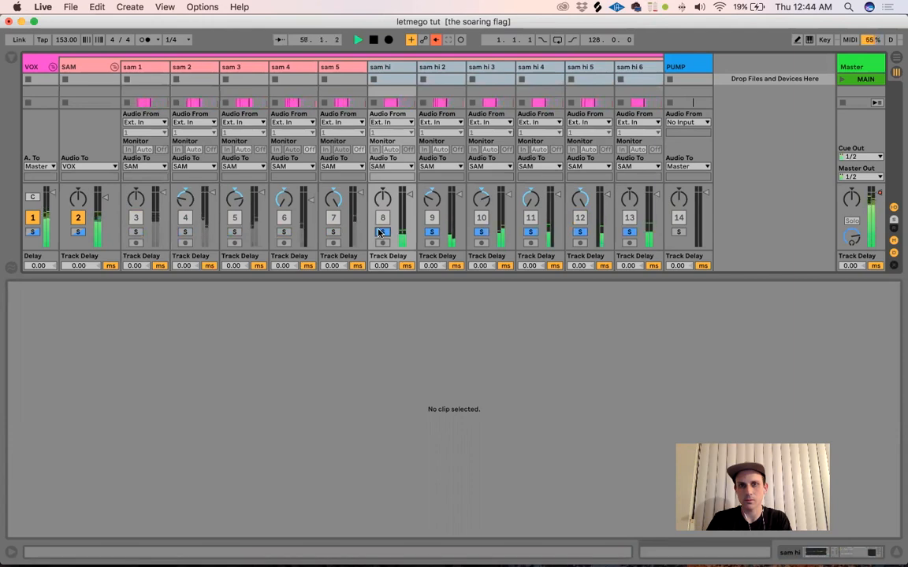
left_click(33, 233)
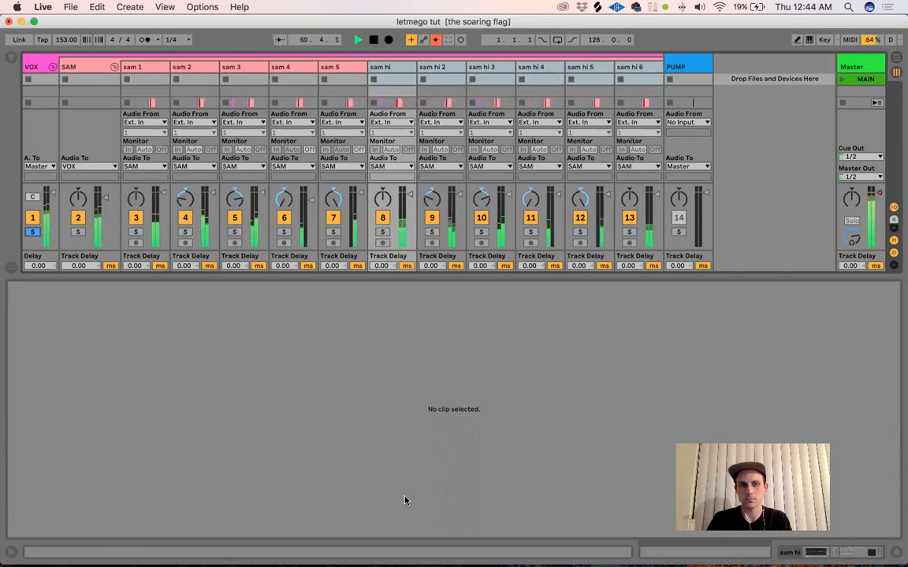
key("space")
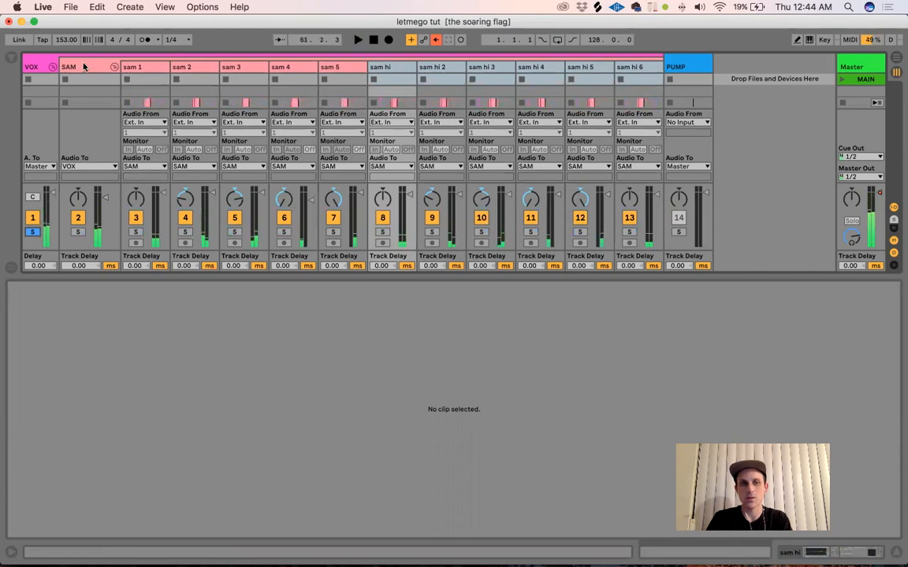
Show the SAM group's effect chain, collapse OTT, and open the iZotope Ozone 7 Imager to review its stereo width bands.
left_click(85, 71)
double_click(84, 72)
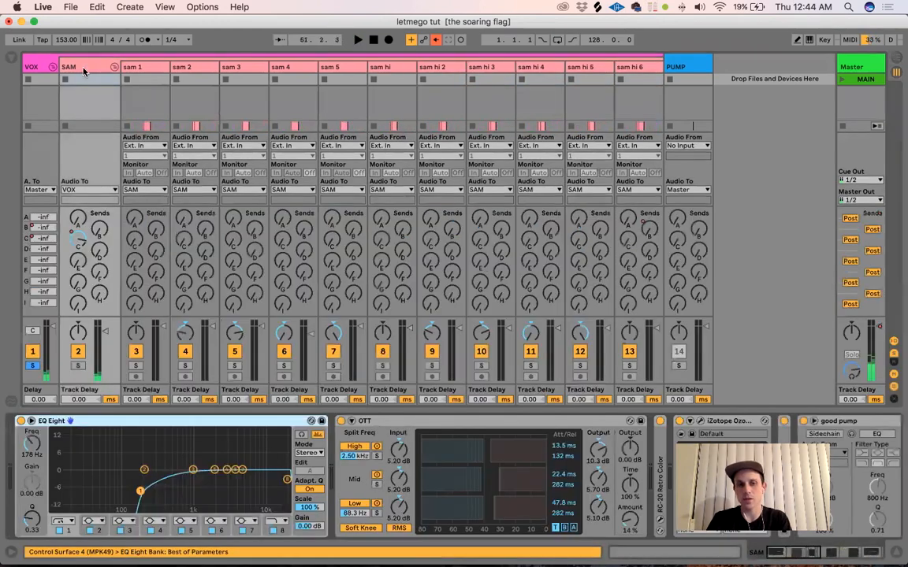
double_click(534, 424)
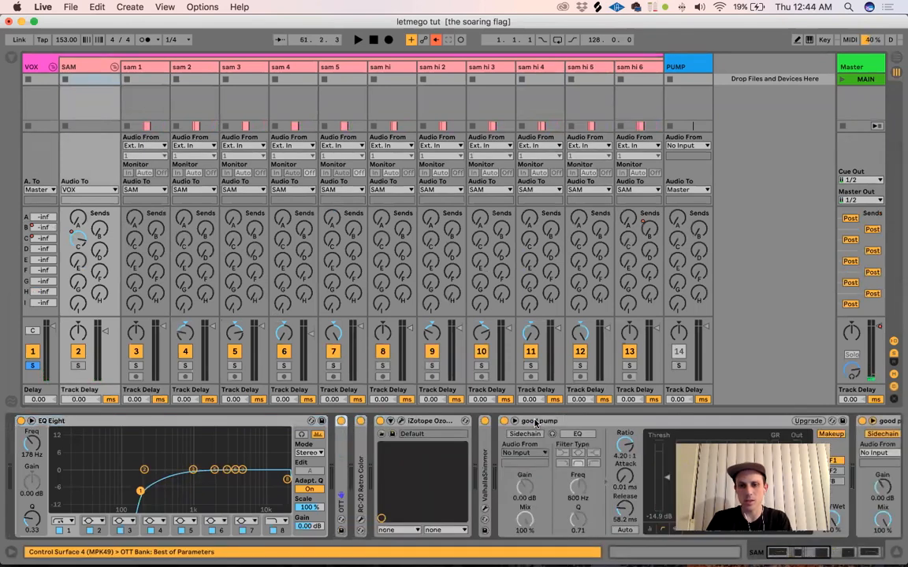
left_click(399, 422)
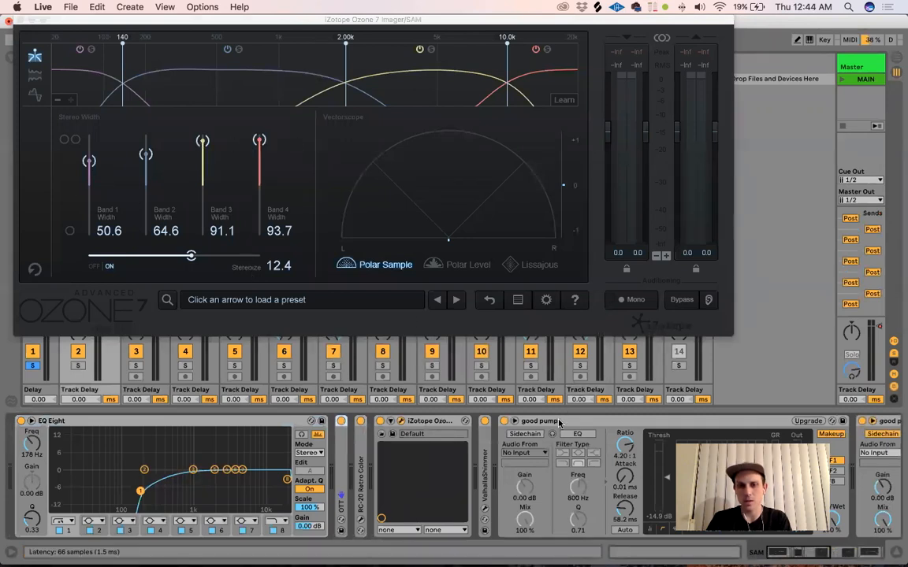
double_click(481, 448)
left_click(504, 421)
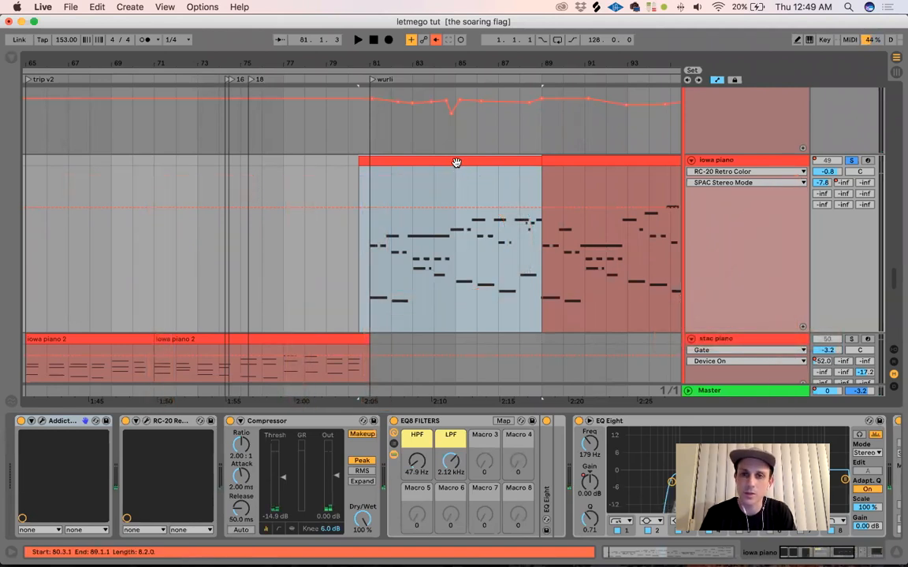
Show the iowa piano track's device chain and view its Addictive Keys Electric Grand instrument, closing the plug-in window again.
double_click(457, 163)
key("shift+Tab")
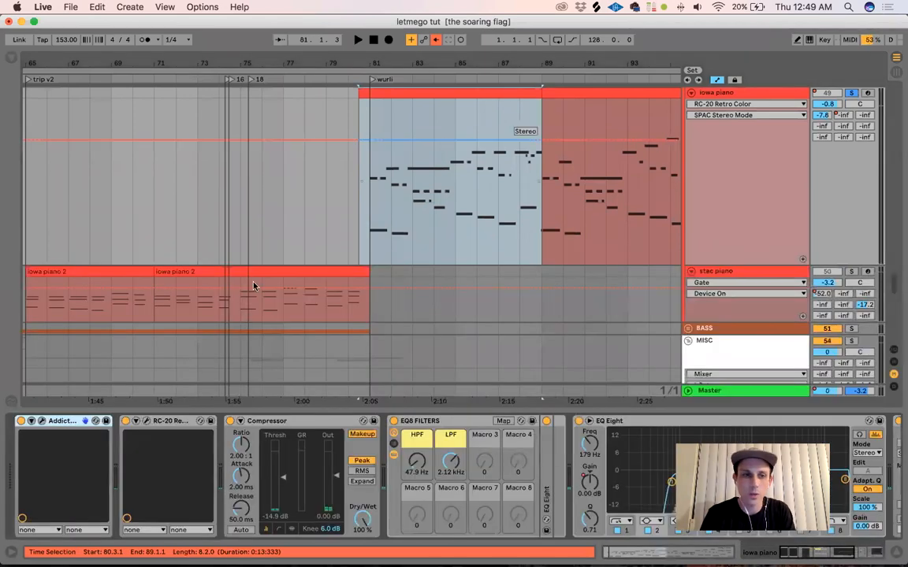
left_click(42, 422)
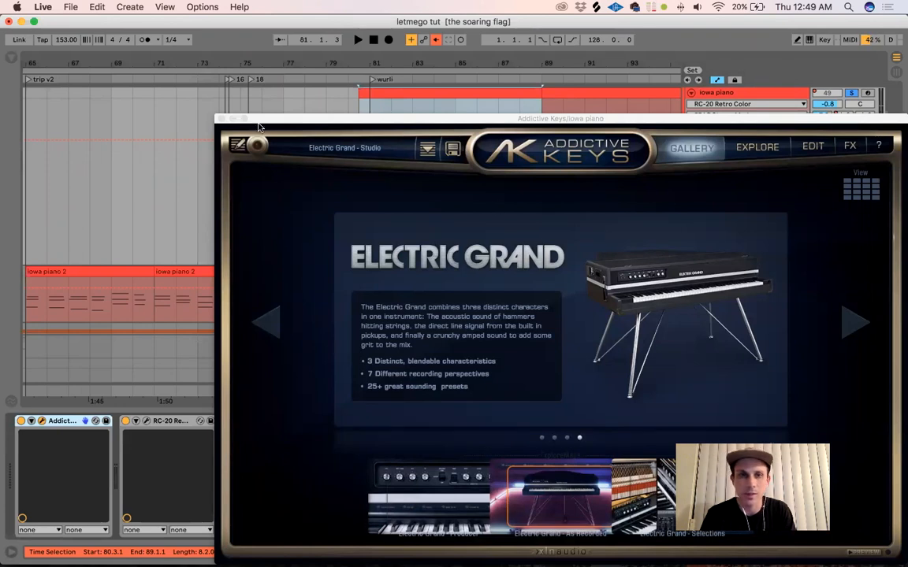
left_click(222, 119)
Play the iowa piano clip before bar 81 and examine its MIDI notes through to the ending.
key("space")
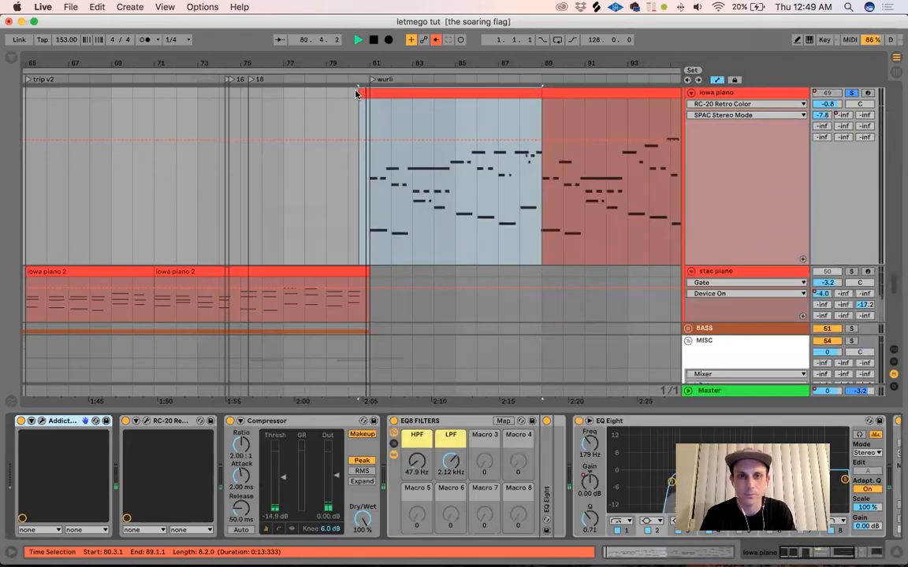
double_click(392, 89)
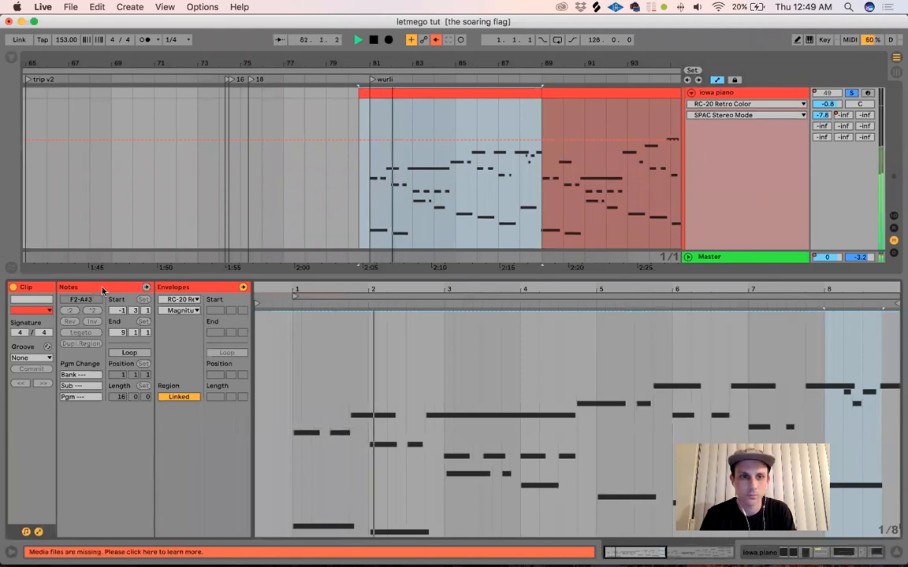
left_click_drag(263, 367, 228, 346)
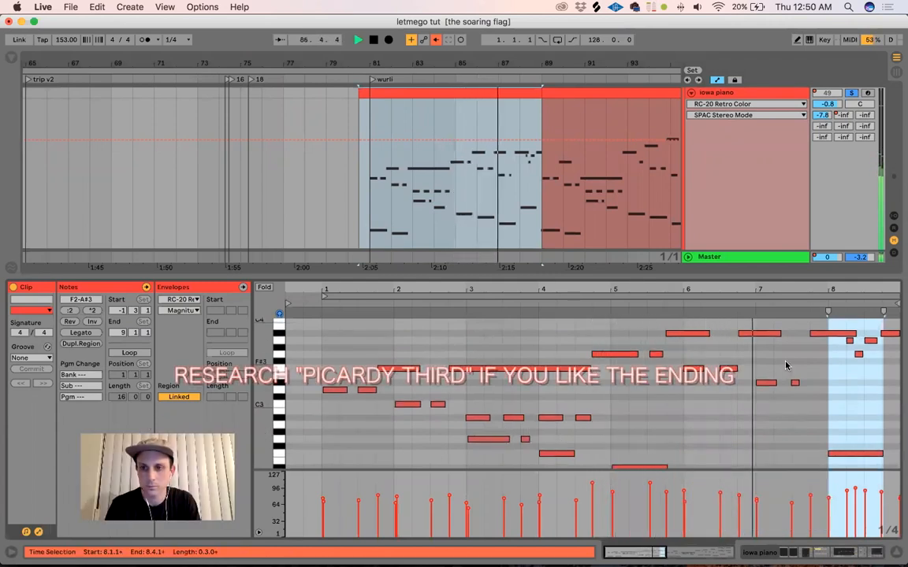
scroll(786, 365, "up", 2)
scroll(785, 365, "down", 1)
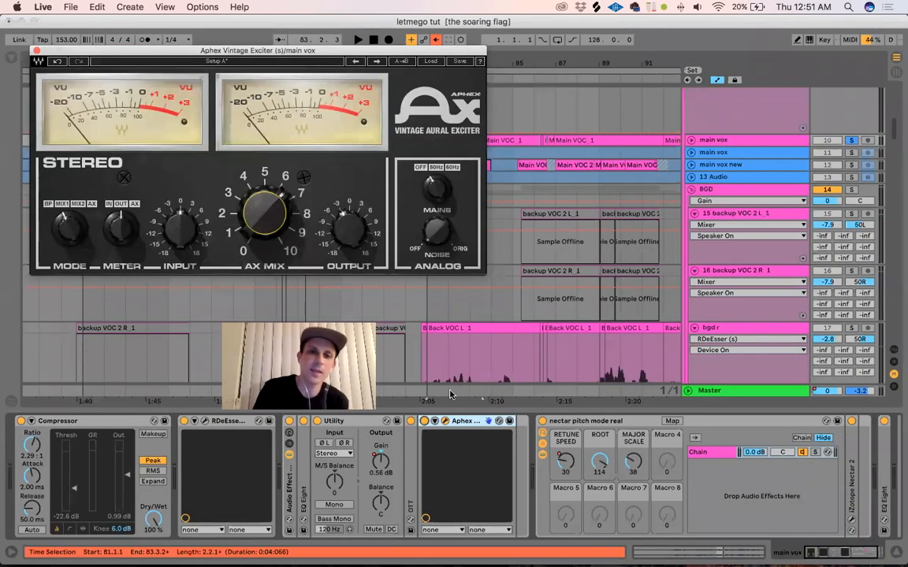
Play the main vox track while adjusting the Aphex Vintage Exciter's AX Mix to about 7.10.
left_click(445, 422)
left_click(446, 422)
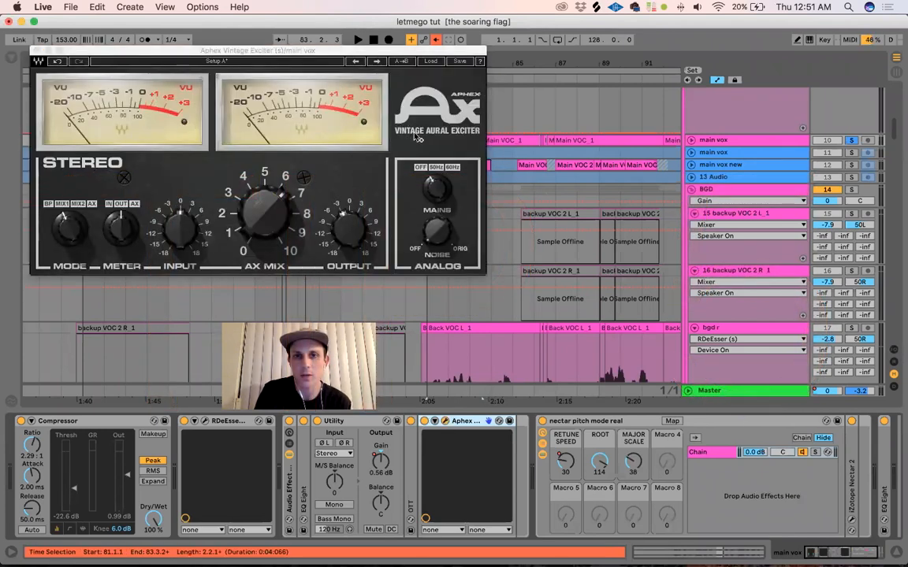
mouse_move(281, 207)
left_mouse_down()
mouse_move(278, 268)
mouse_move(278, 194)
mouse_move(277, 205)
left_mouse_up()
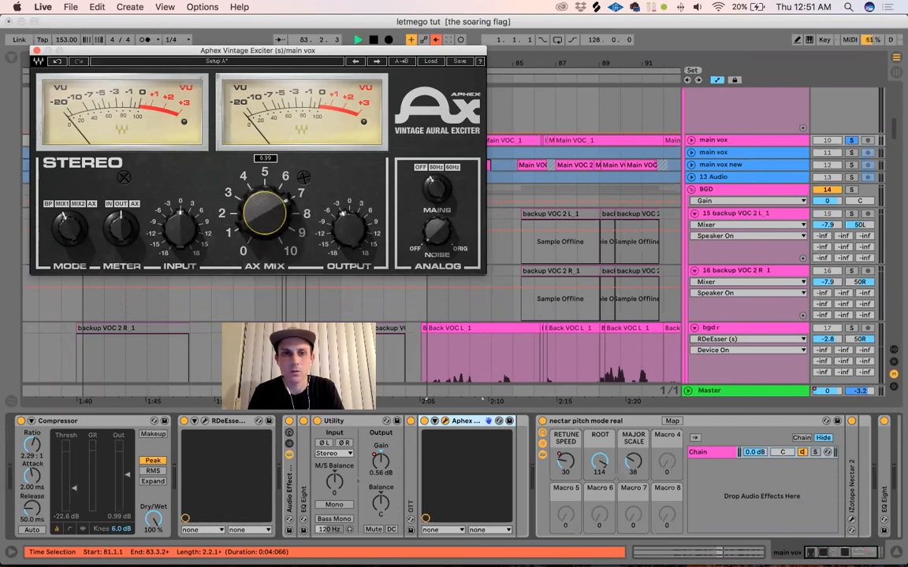
key("space")
mouse_move(274, 210)
left_mouse_down()
mouse_move(273, 201)
mouse_move(274, 211)
left_mouse_up()
key("space")
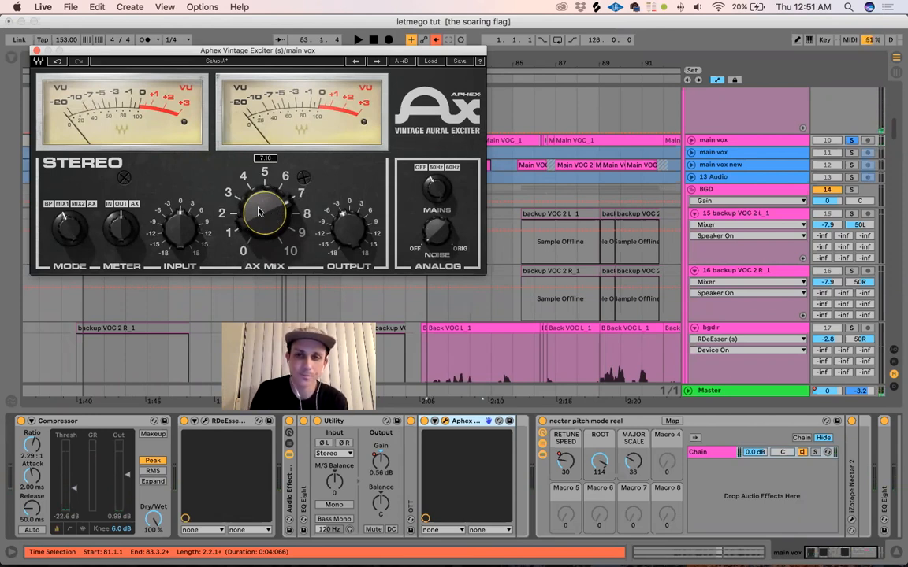